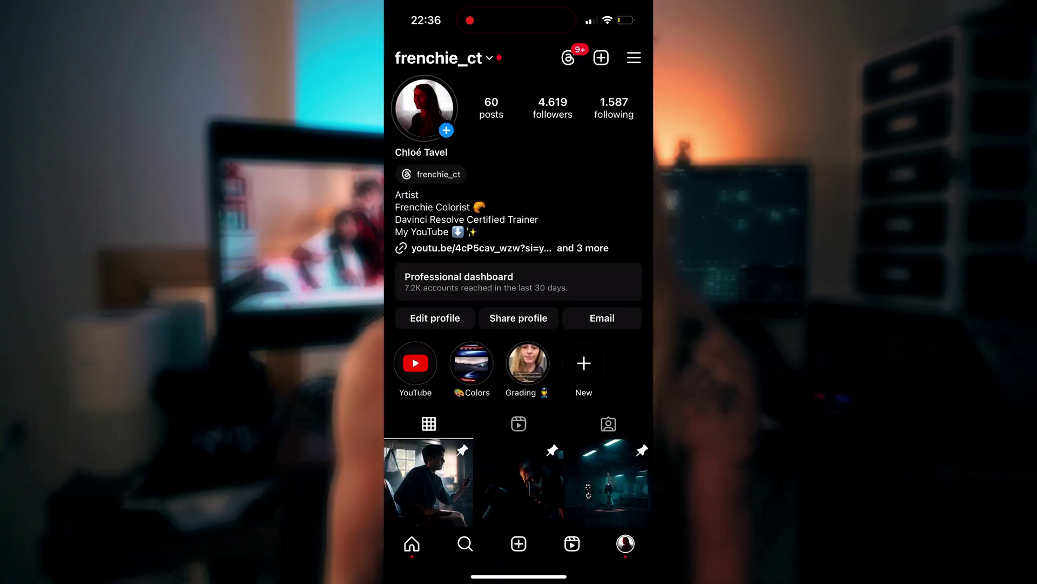
scroll(519, 281, "down", 2)
scroll(519, 324, "down", 4)
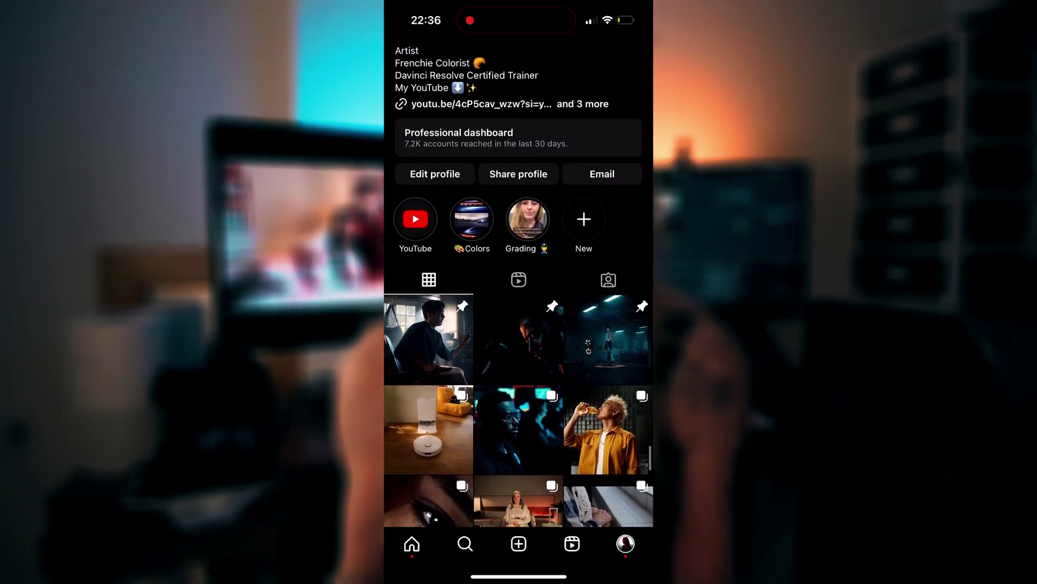
scroll(519, 324, "down", 5)
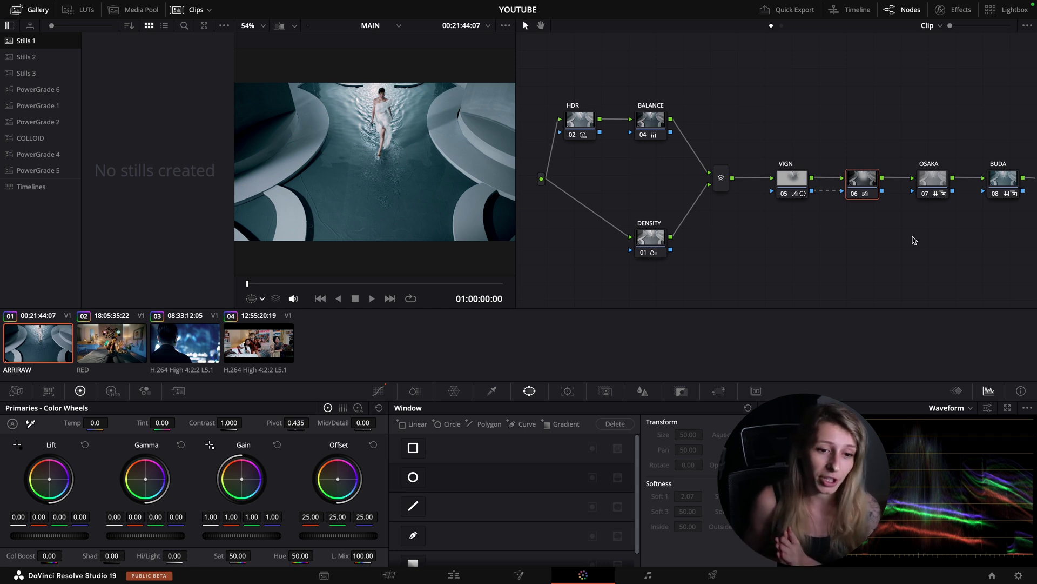
Add a serial node after the BUDA node at the end of the node tree
key("alt+s")
left_click(898, 262)
left_click(889, 211)
left_click(885, 259)
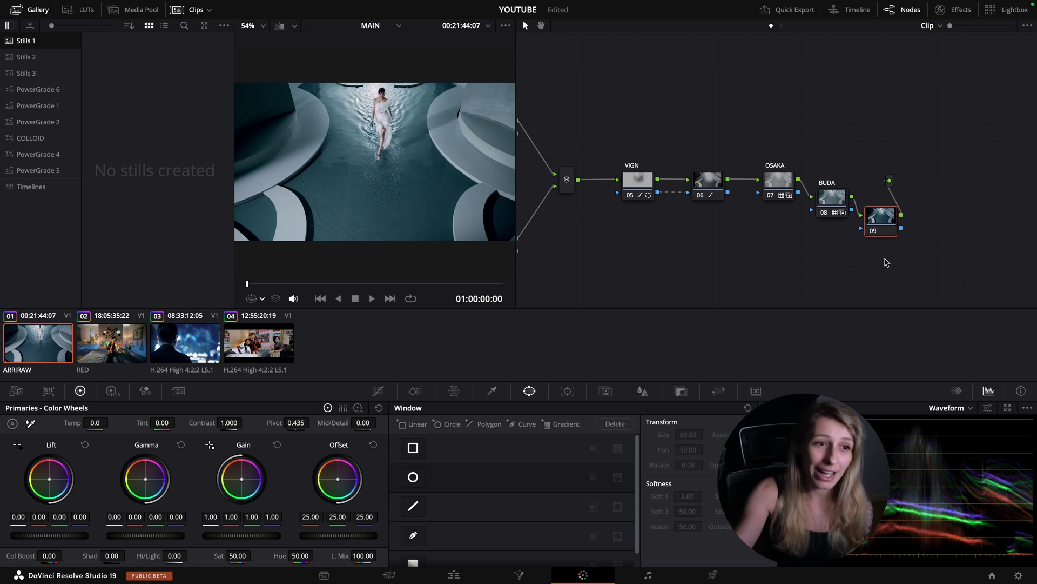
Apply the CEBU DWG LUT from the FRENCHIE LUT collection to node 09
left_click(86, 10)
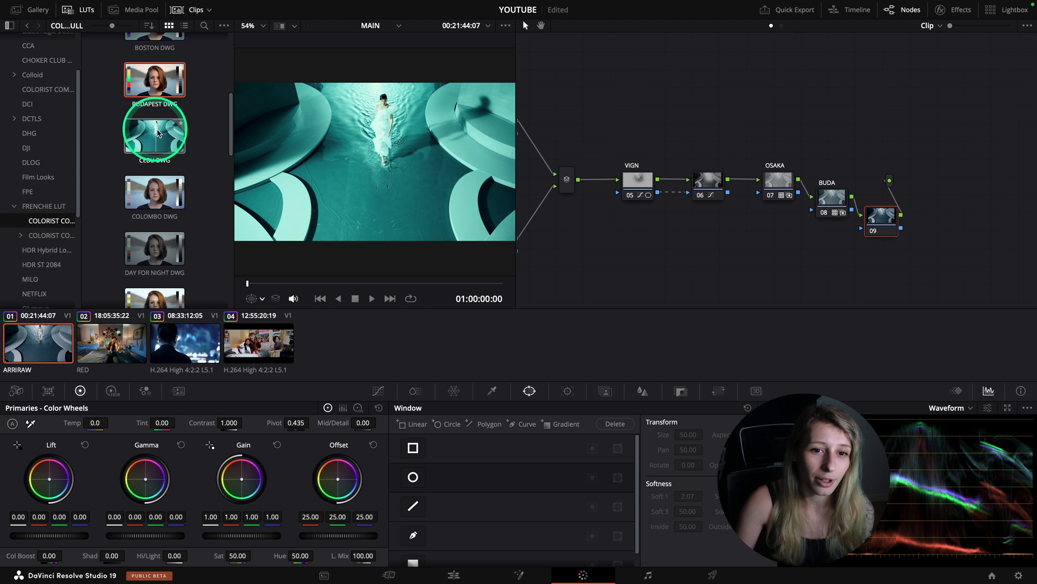
scroll(197, 184, "down", 2)
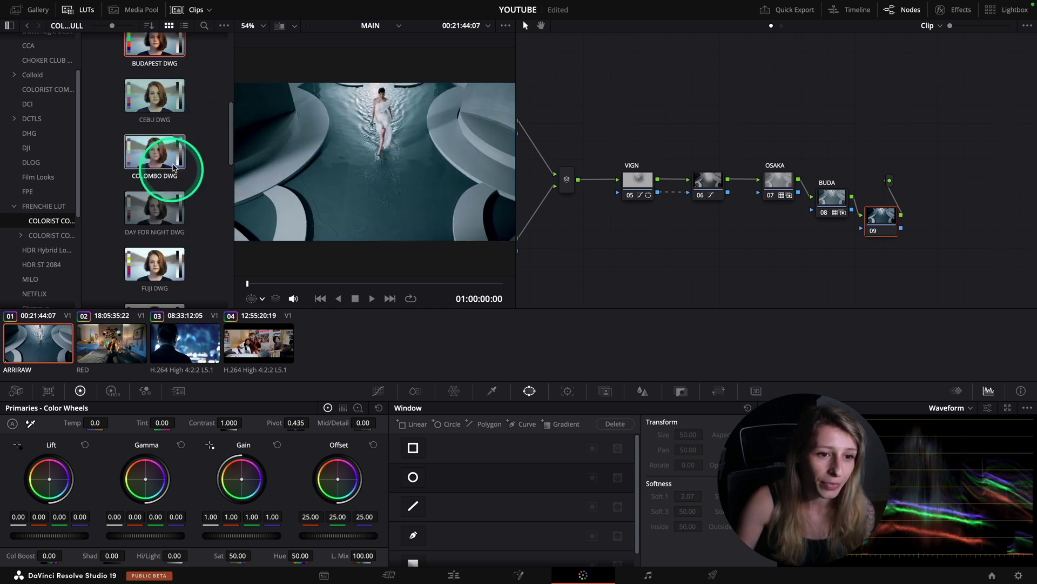
left_click_drag(155, 103, 876, 228)
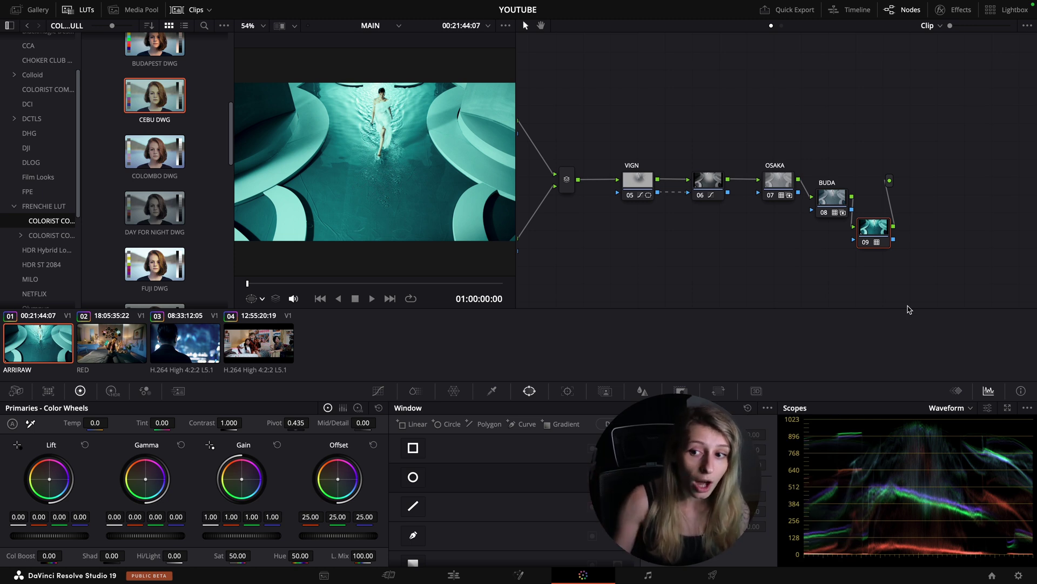
Set the composite mode of node 09 to Color
left_click(890, 216)
left_click(873, 231)
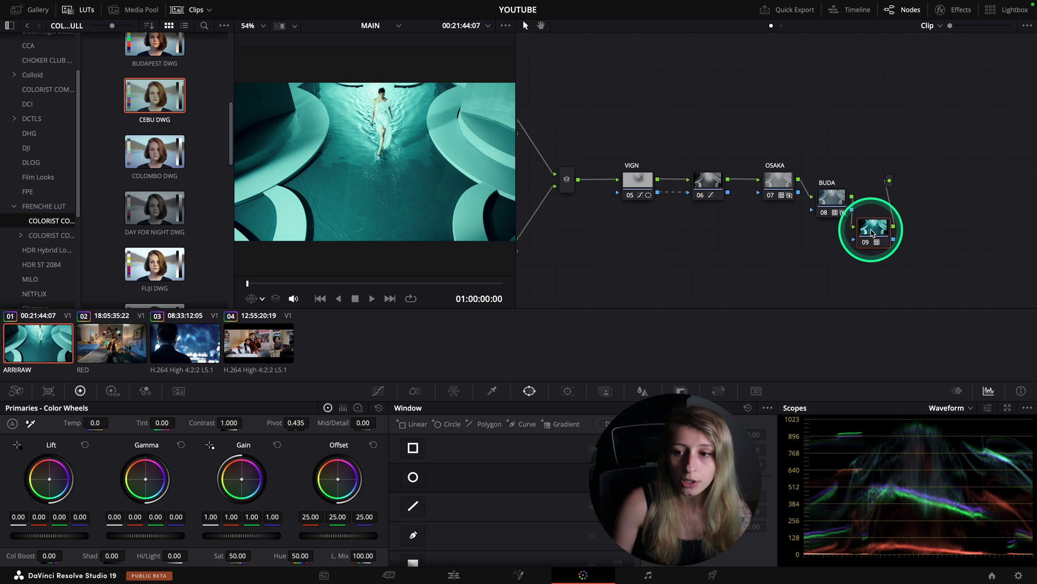
right_click(872, 232)
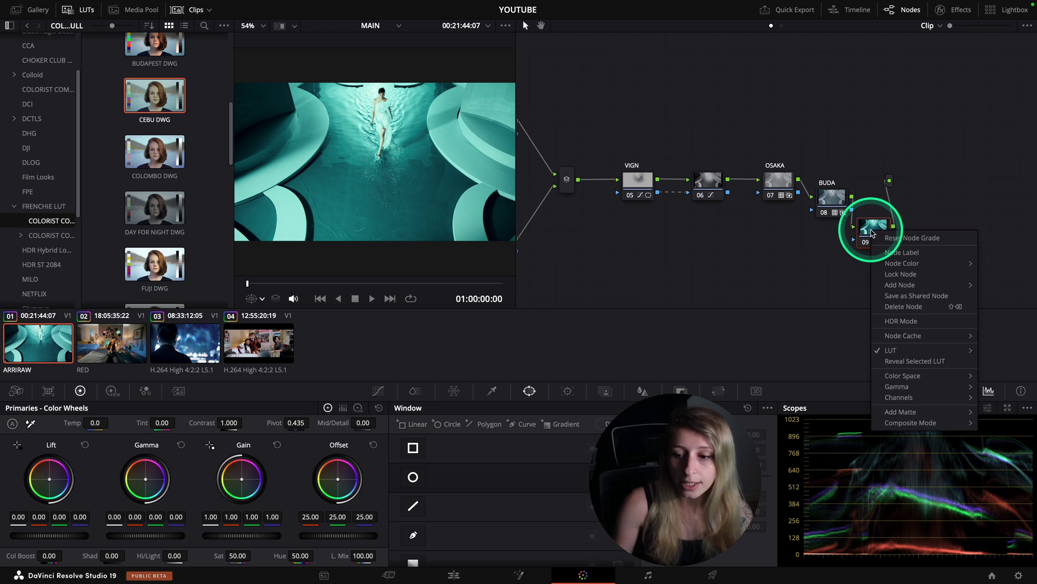
left_click(911, 423)
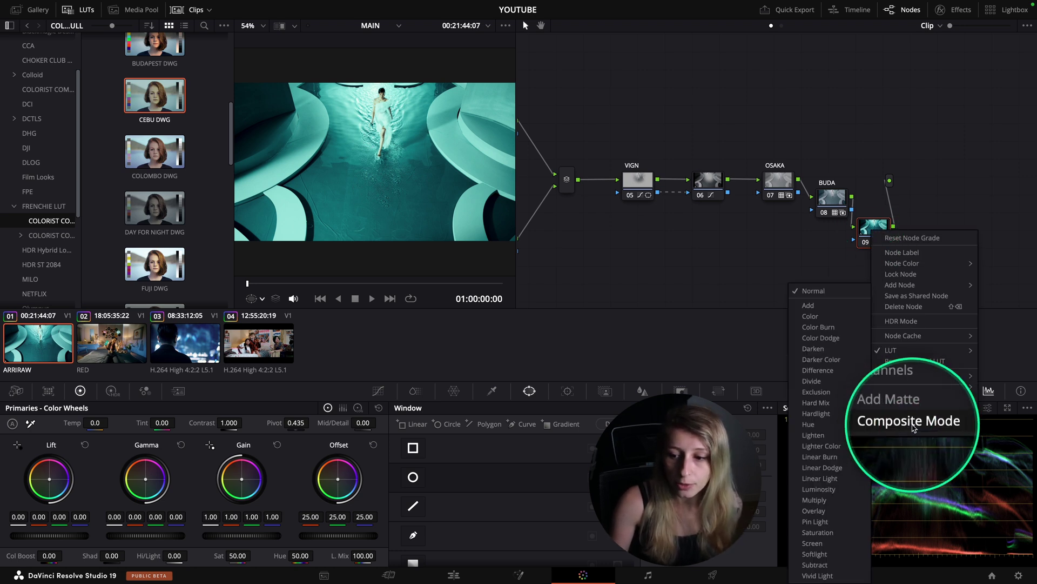
left_click(828, 305)
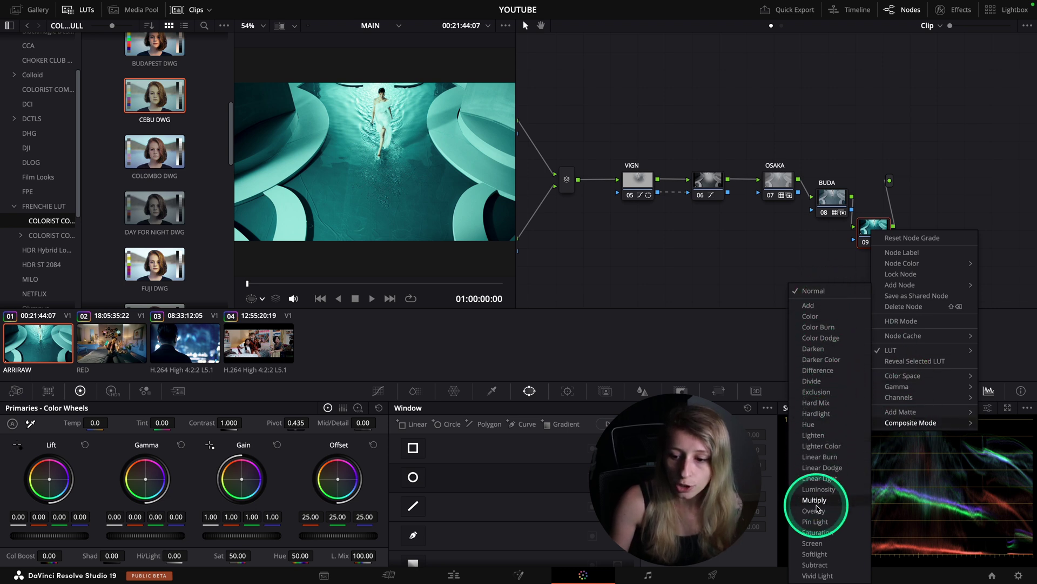
left_click(810, 317)
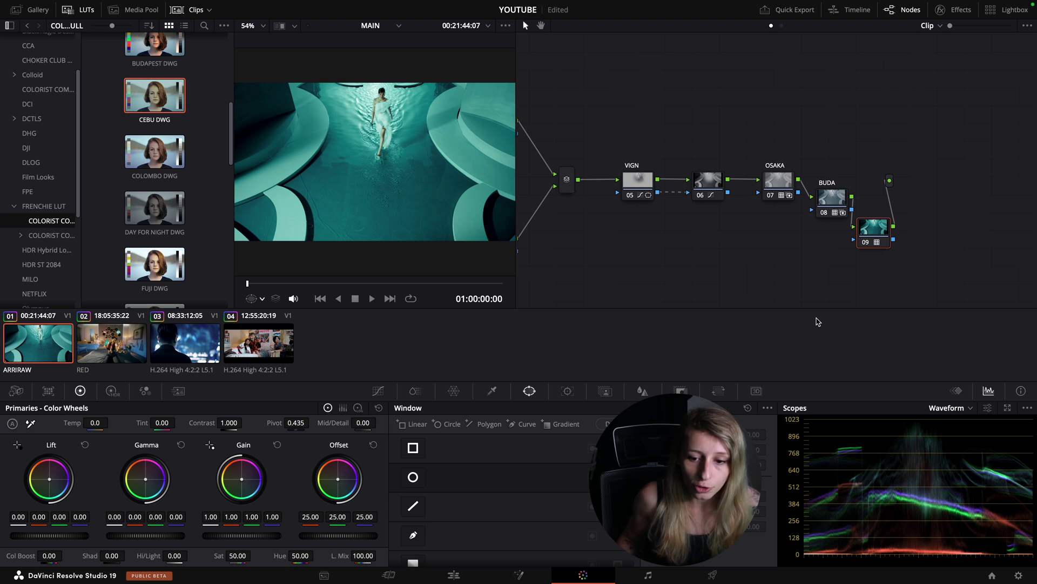
Try lowering the key output gain of node 09 to about 0.565 to weaken the LUT
left_click(681, 391)
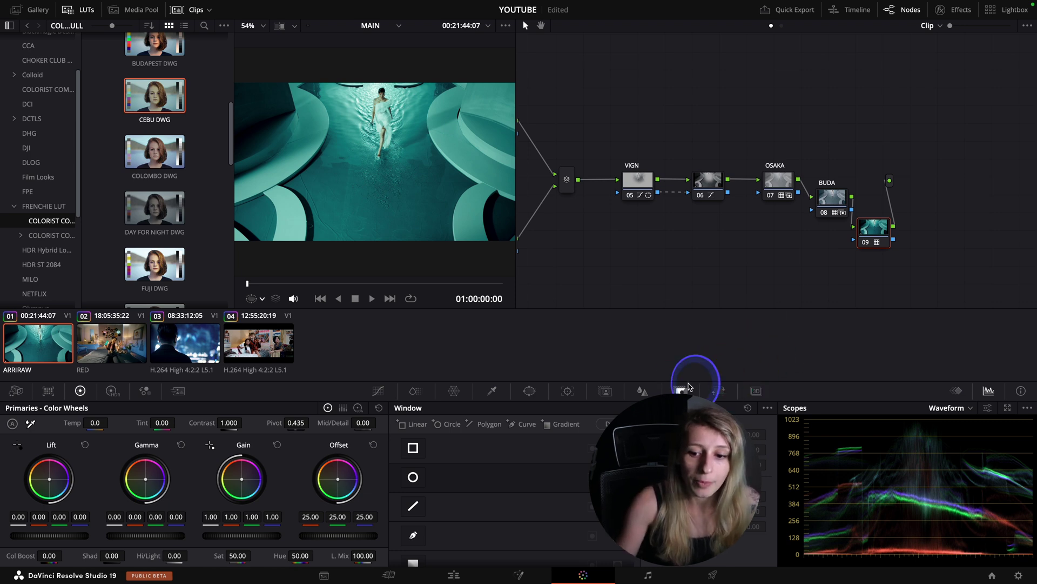
left_click_drag(633, 503, 430, 494)
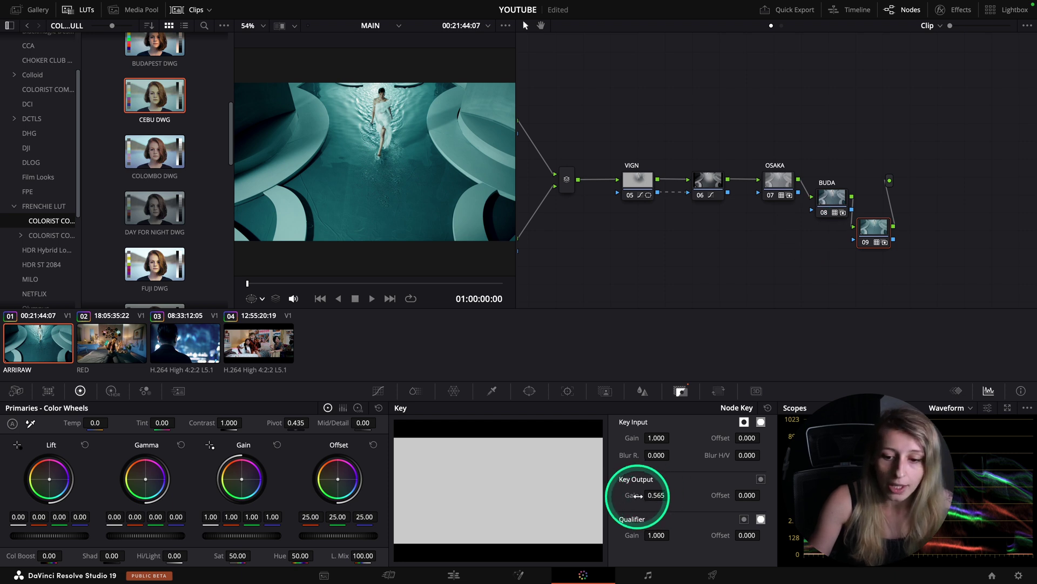
left_click_drag(647, 499, 877, 243)
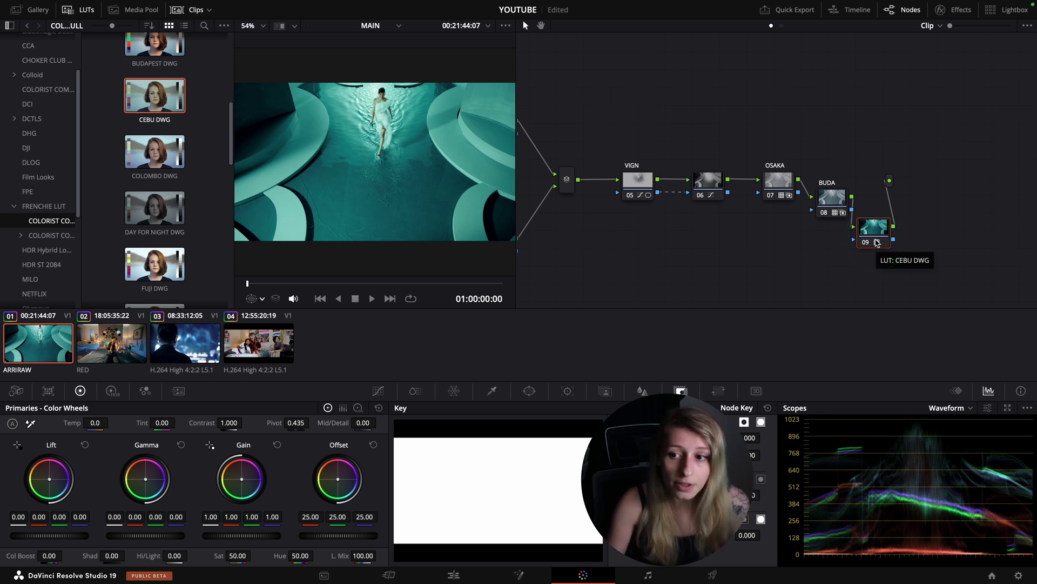
Change the composite mode of node 09 to Luminosity
right_click(877, 243)
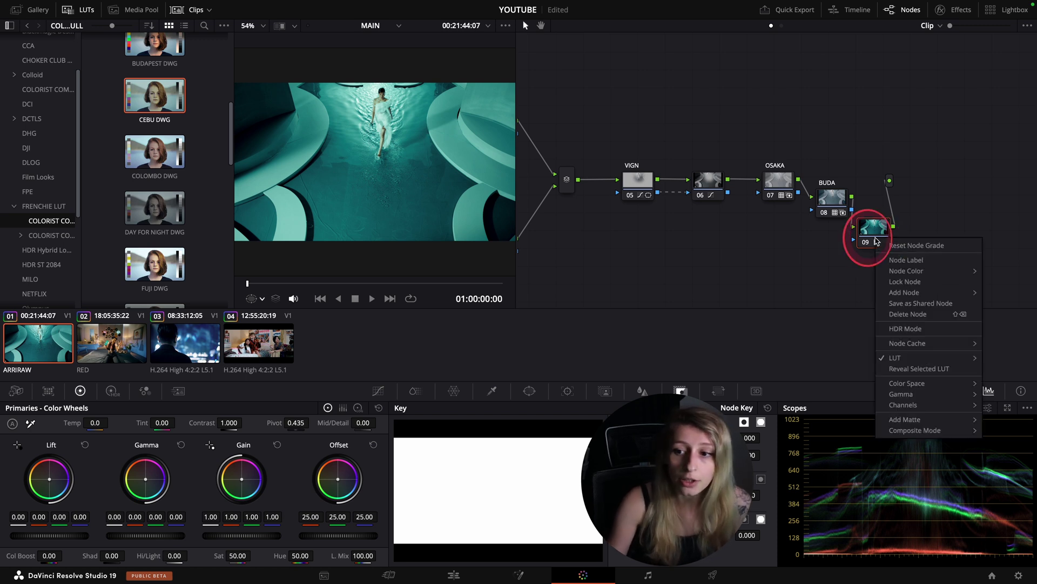
left_click(901, 433)
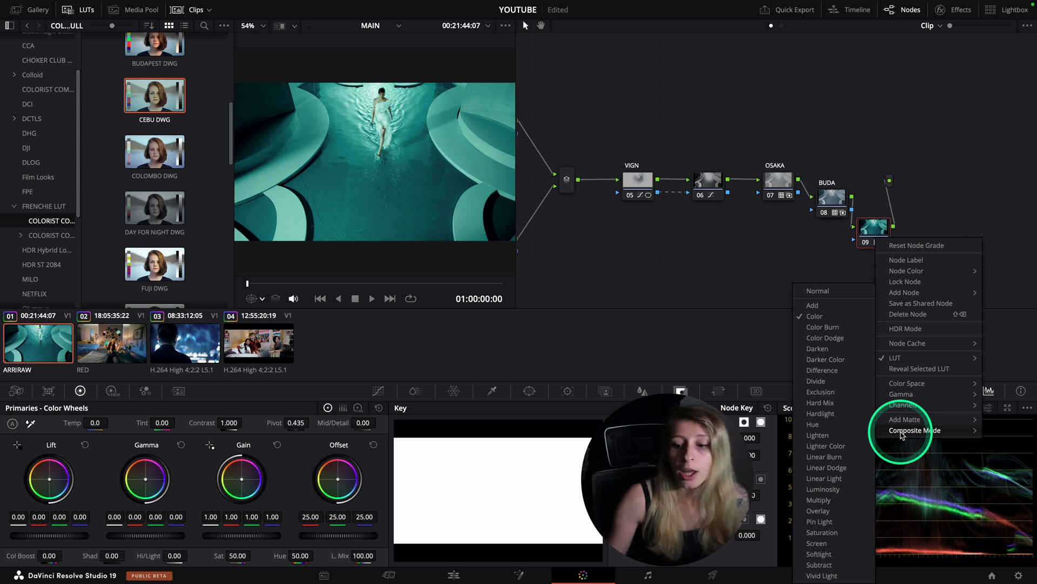
left_click(819, 498)
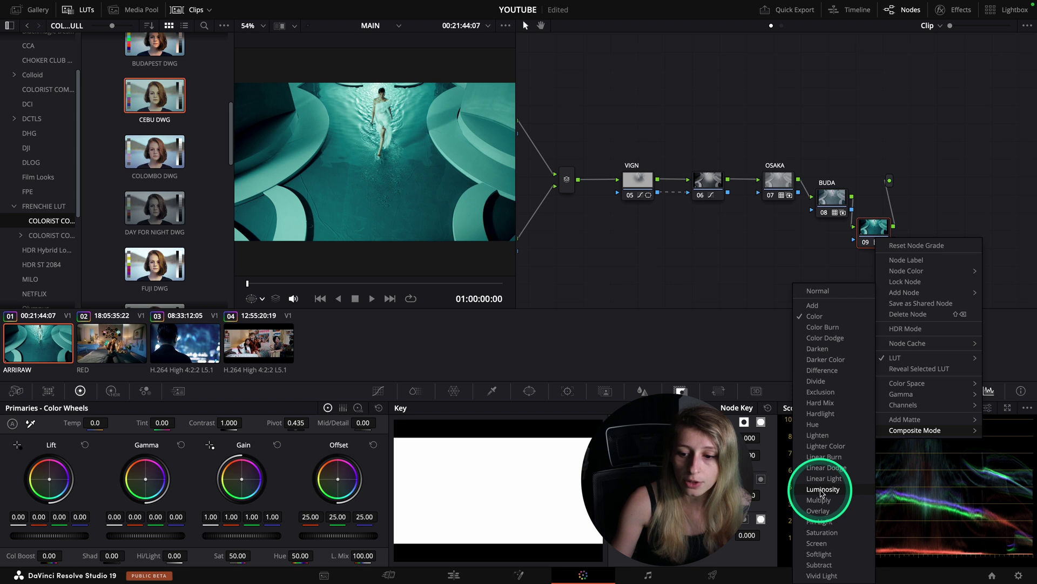
left_click(822, 490)
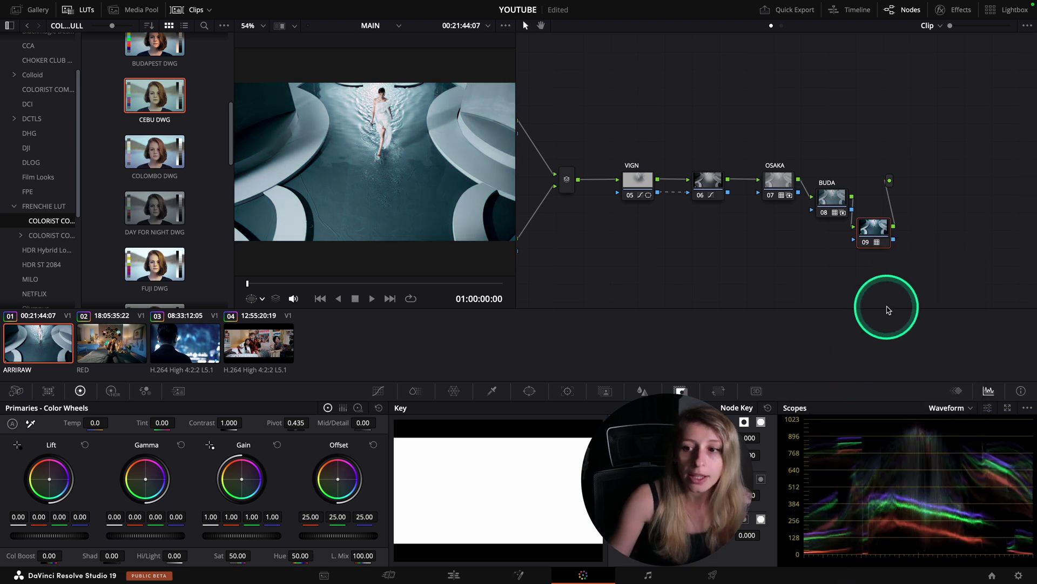
Compare the image with node 09 disabled and enabled, and set its key output gain to 0.750
key("ctrl+d")
key("ctrl+d")
key("ctrl+d")
key("ctrl+d")
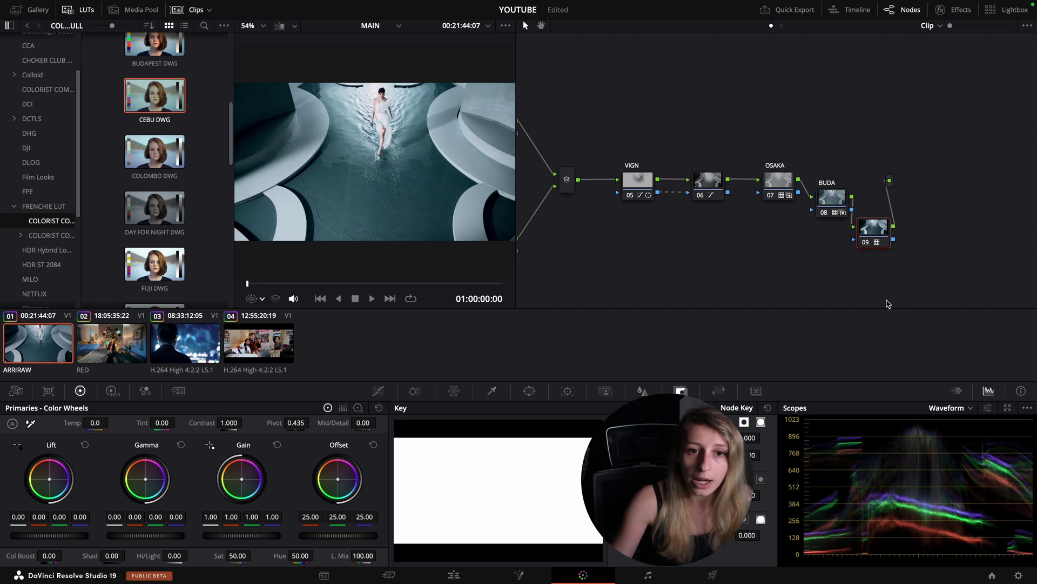
left_click(589, 480)
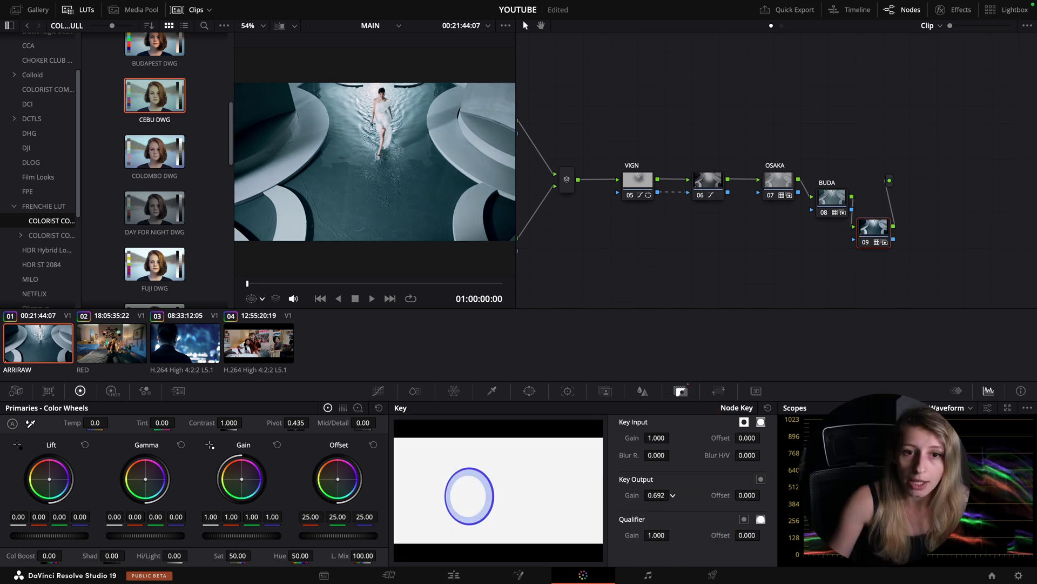
left_click_drag(621, 497, 630, 498)
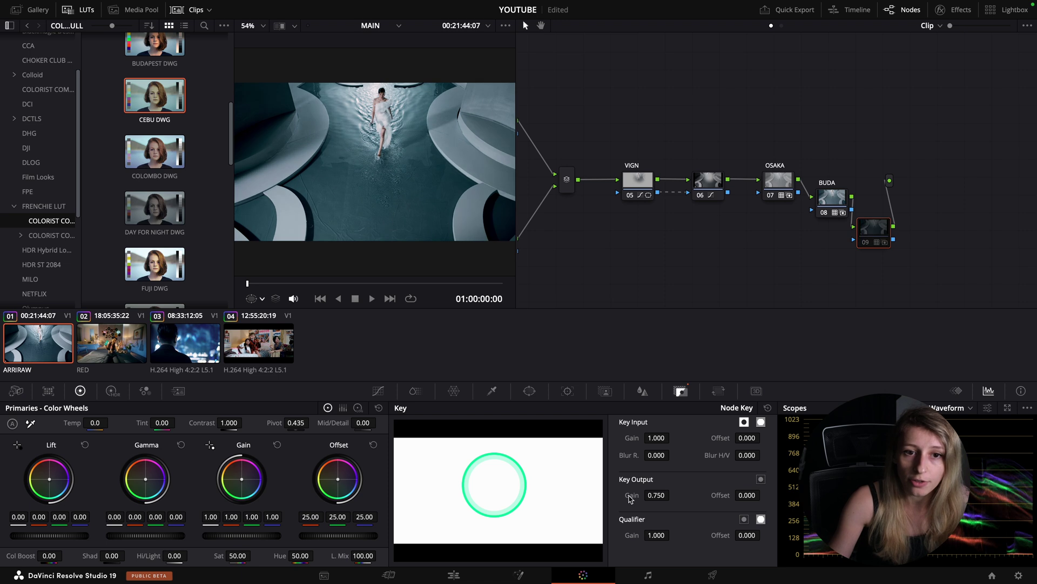
Reset the grade of node 09
right_click(876, 236)
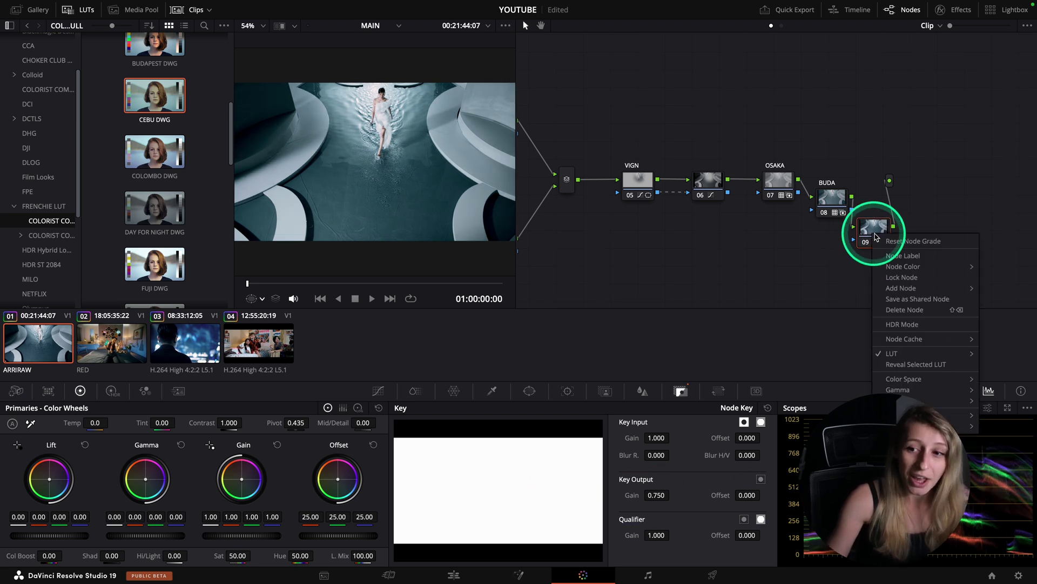
left_click(881, 240)
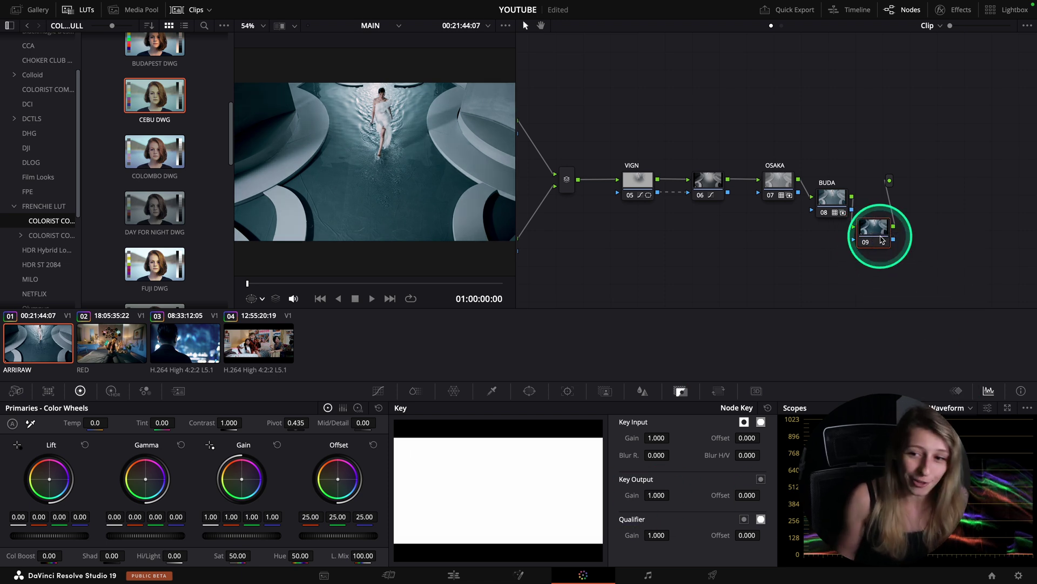
left_click(744, 281)
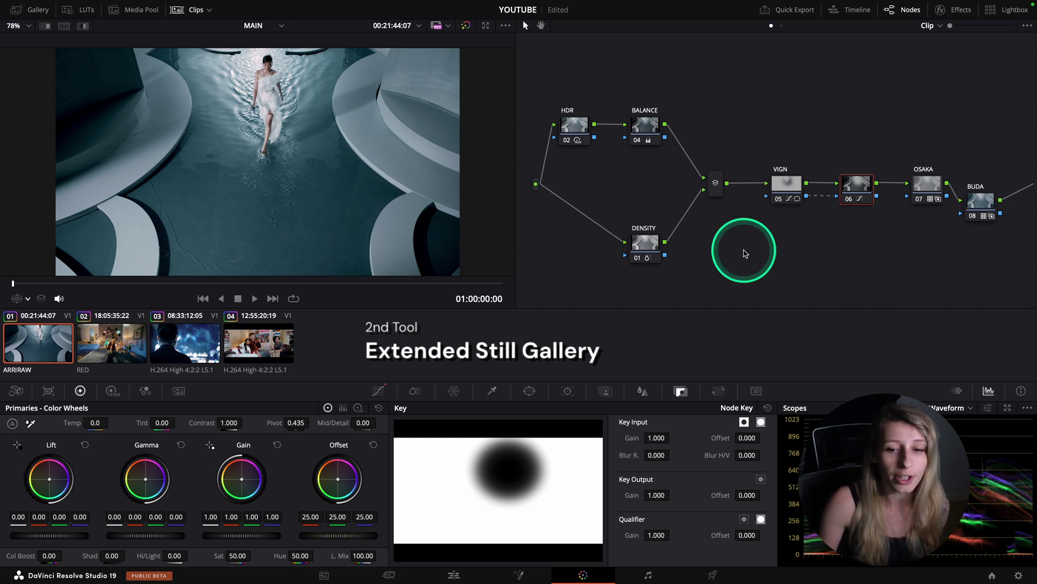
Switch to clip 03 and open the stills gallery in its expanded Gallery window
left_click(186, 342)
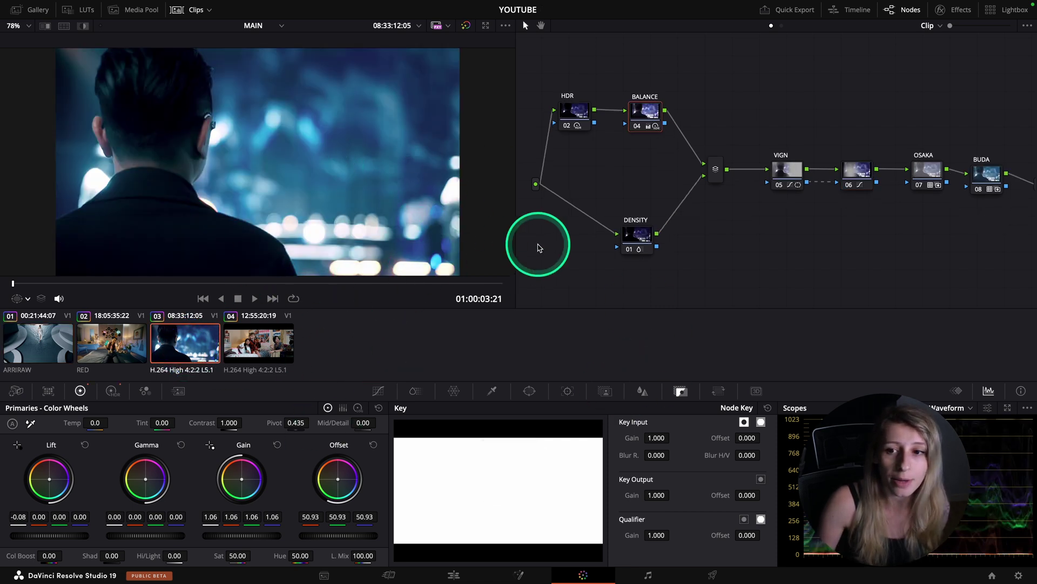
key("ctrl+shift+g")
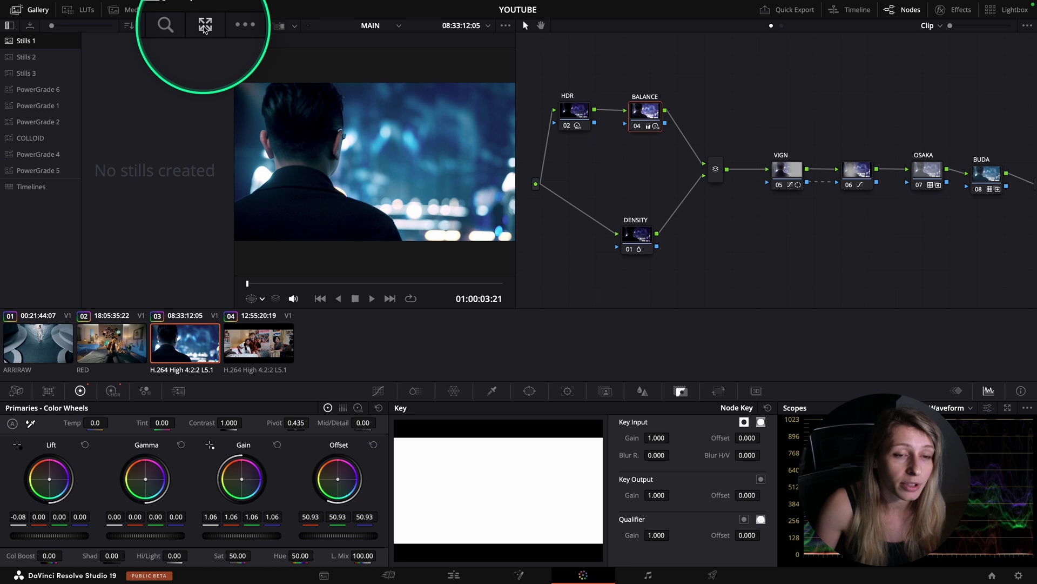
left_click(205, 27)
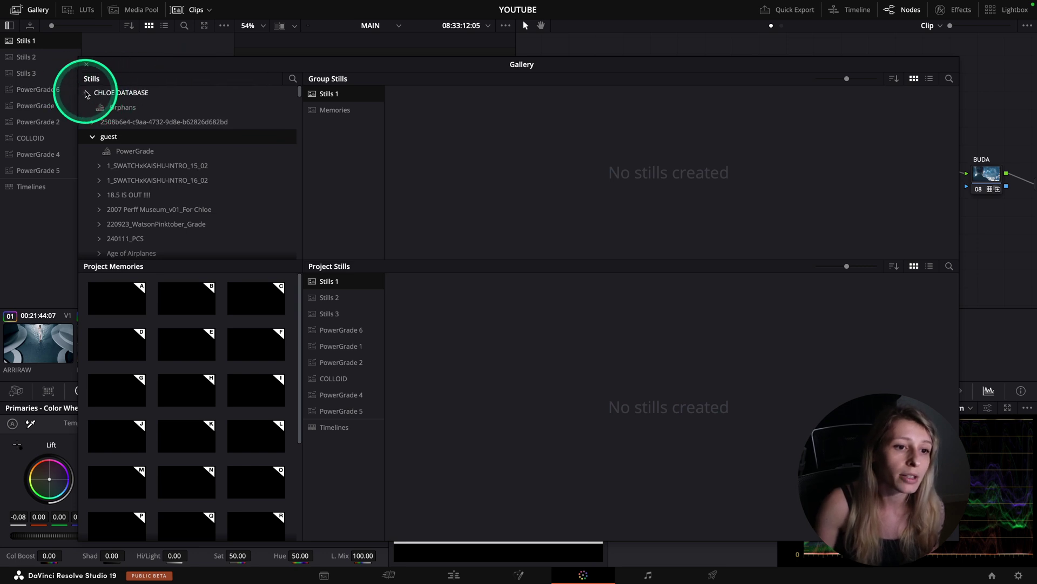
Check the DaVinci Resolve Looks categories in the Gallery's stills tree and return to the first database
left_click(112, 94)
left_click(81, 109)
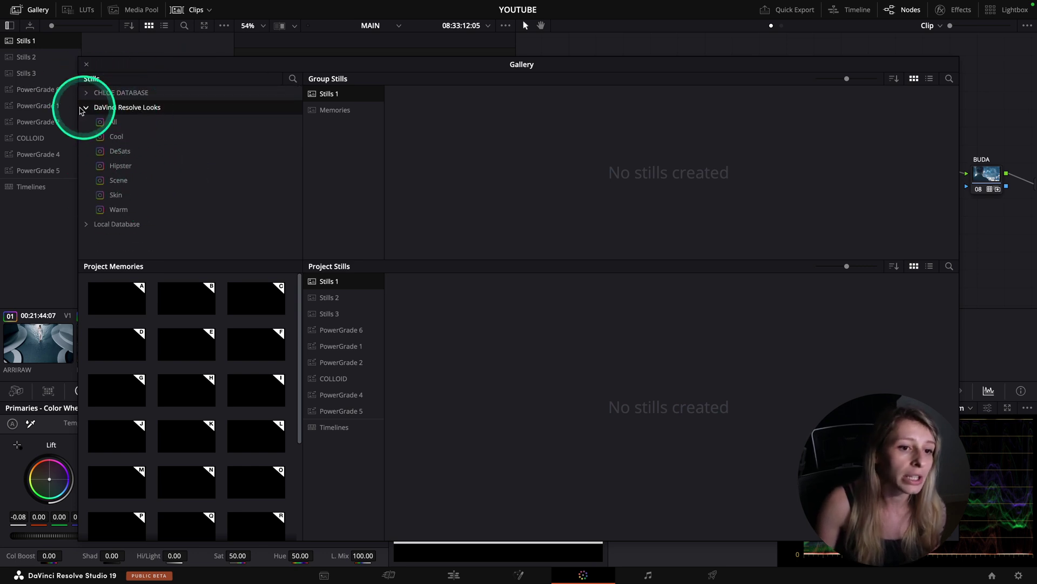
left_click(108, 92)
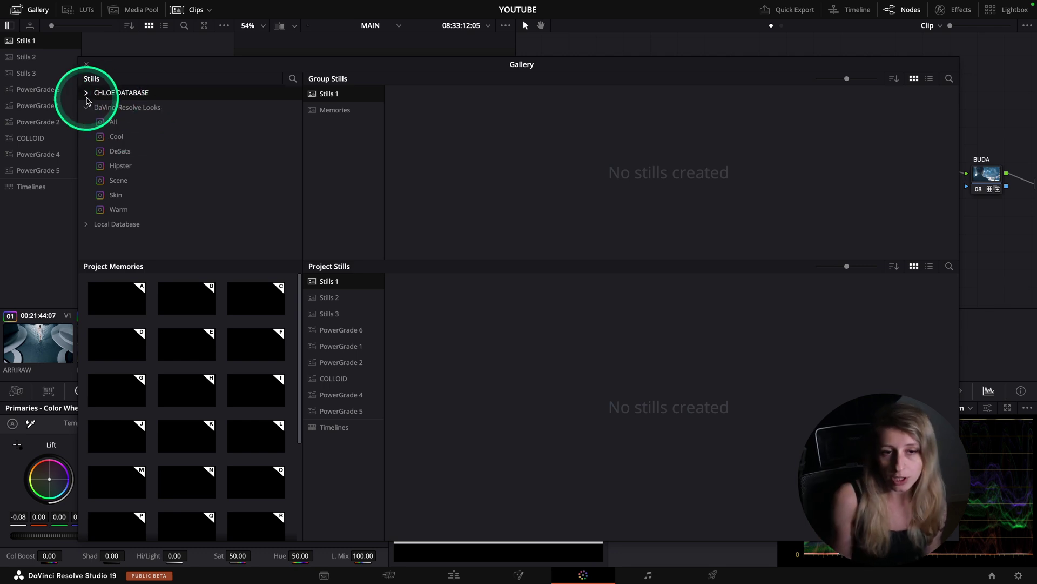
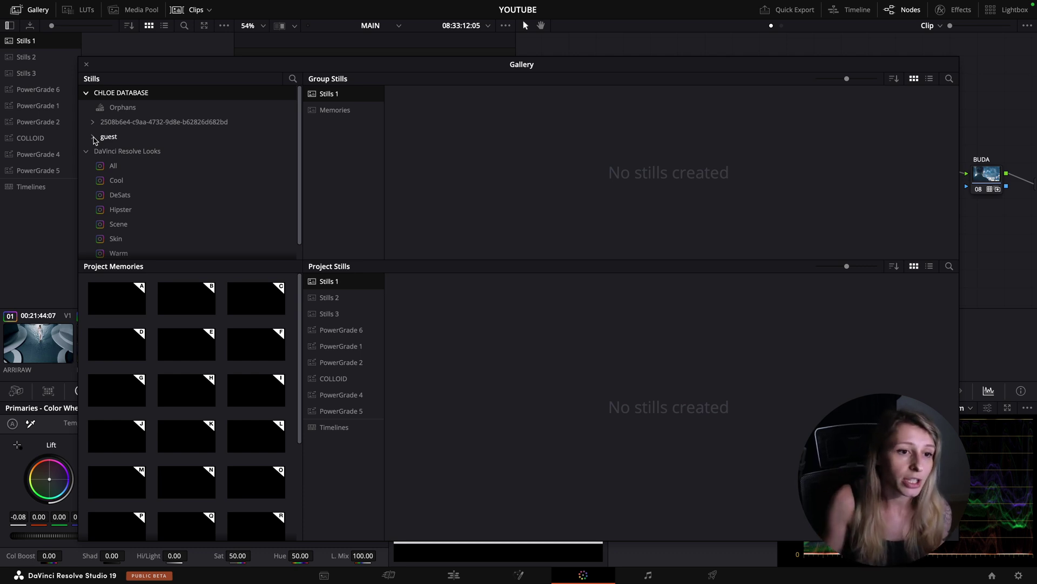
Show the stills of the REALME project, stored under the guest user in the first database
left_click(94, 138)
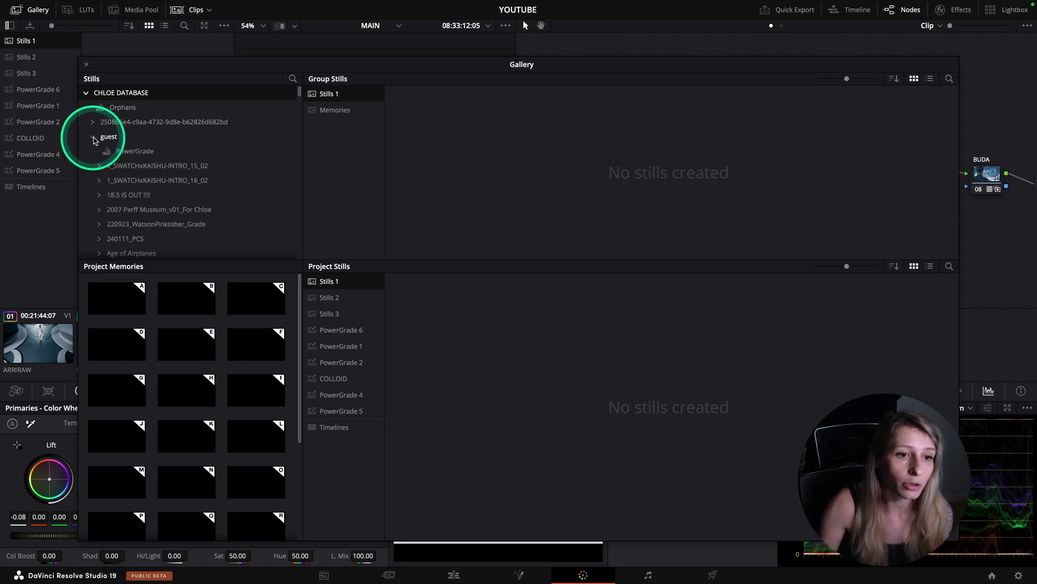
scroll(124, 195, "down", 5)
scroll(132, 209, "down", 10)
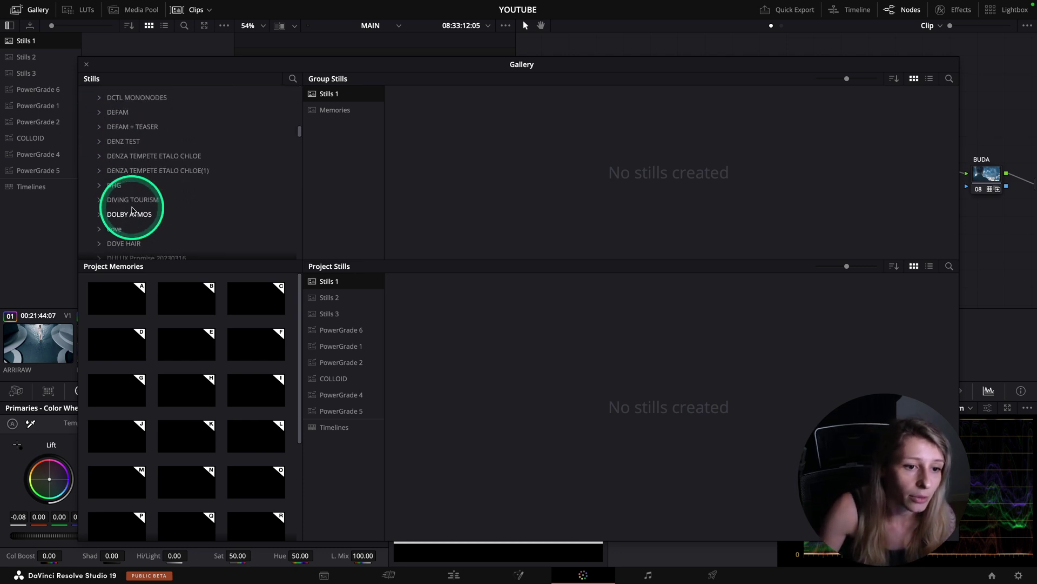
scroll(123, 214, "down", 10)
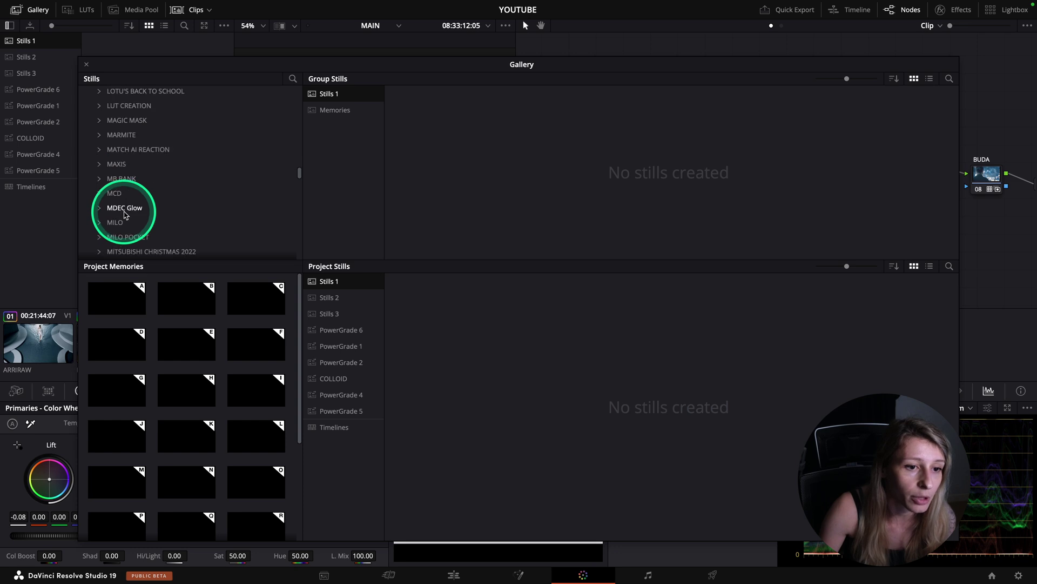
scroll(130, 208, "up", 3)
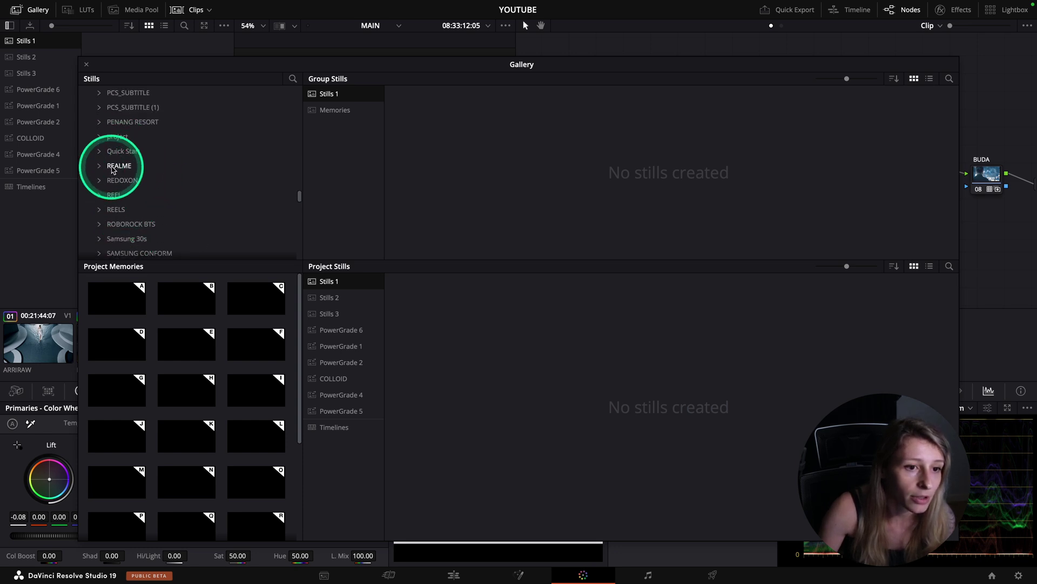
left_click(122, 165)
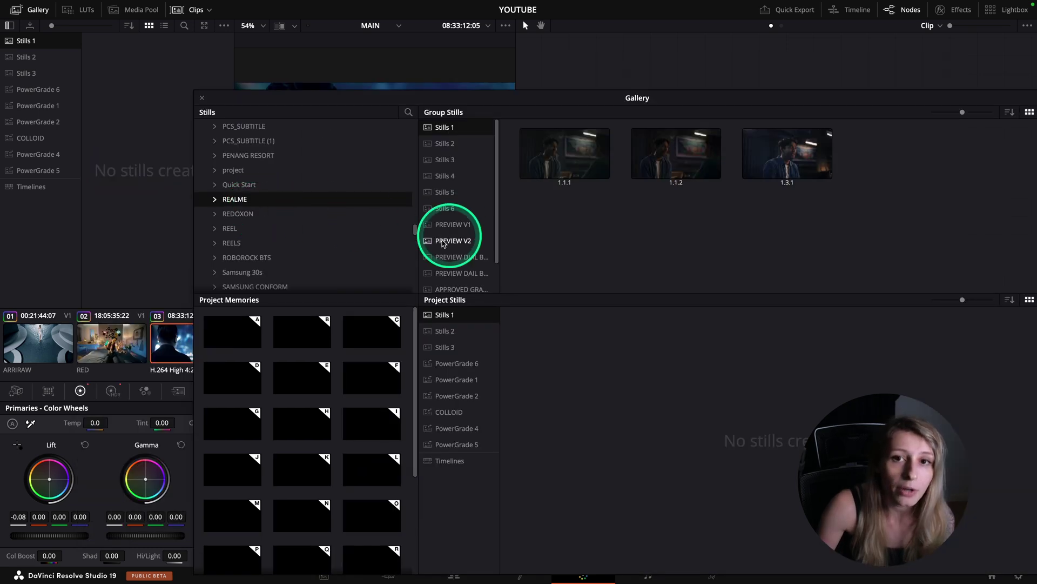
Copy still 1.1.1 from REALME's "APPROVED GRA..." album into the current project's Stills 1 album, and close the Gallery window
scroll(475, 239, "down", 2)
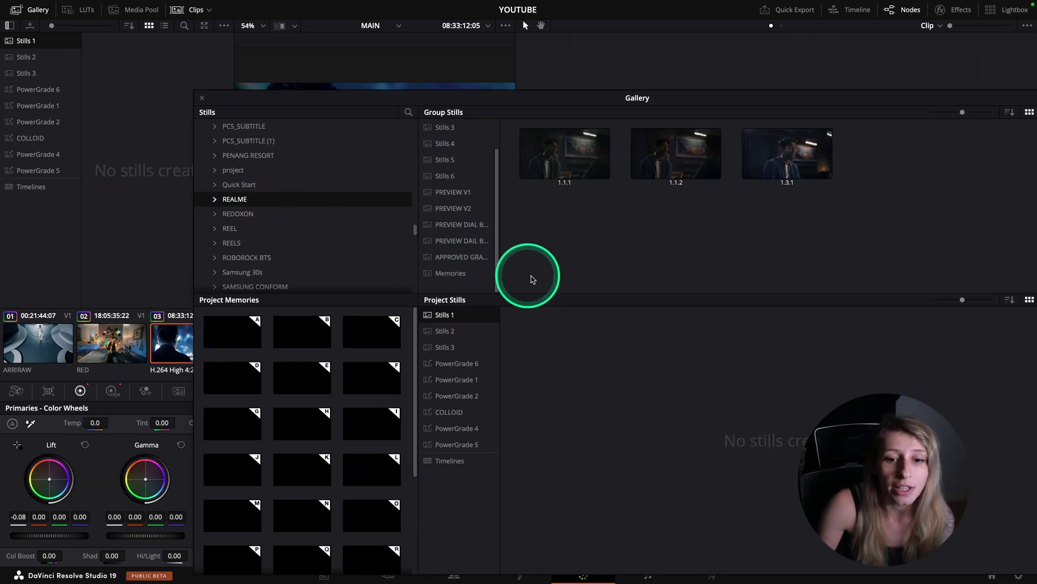
left_click(444, 256)
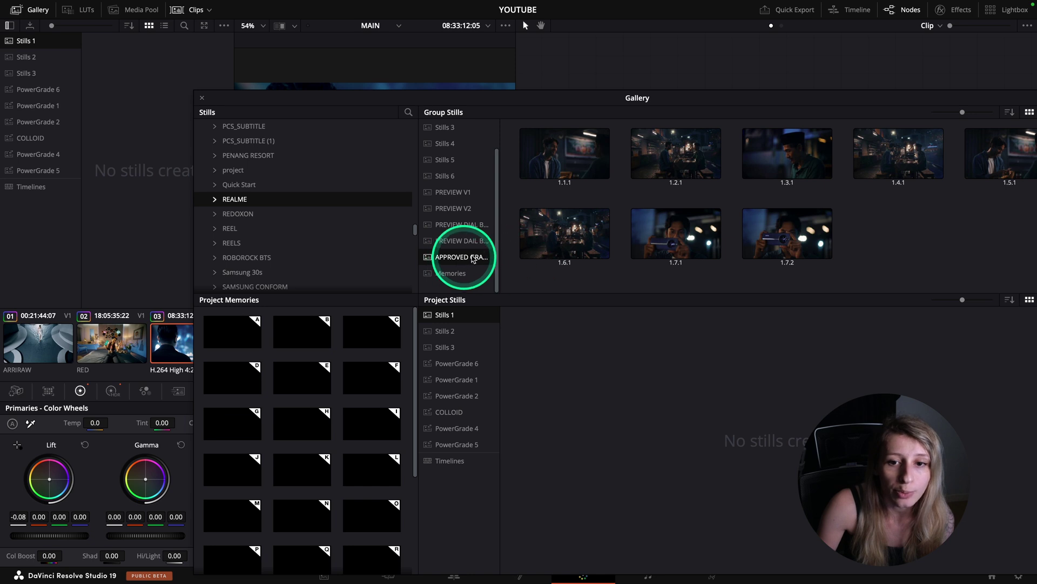
left_click_drag(598, 113, 581, 202)
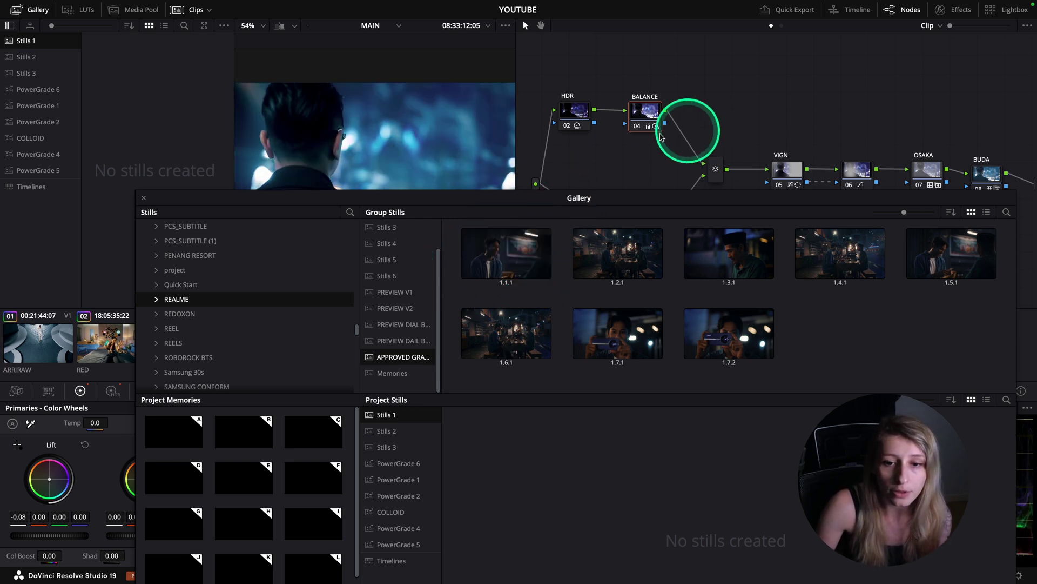
left_click_drag(507, 272, 547, 490)
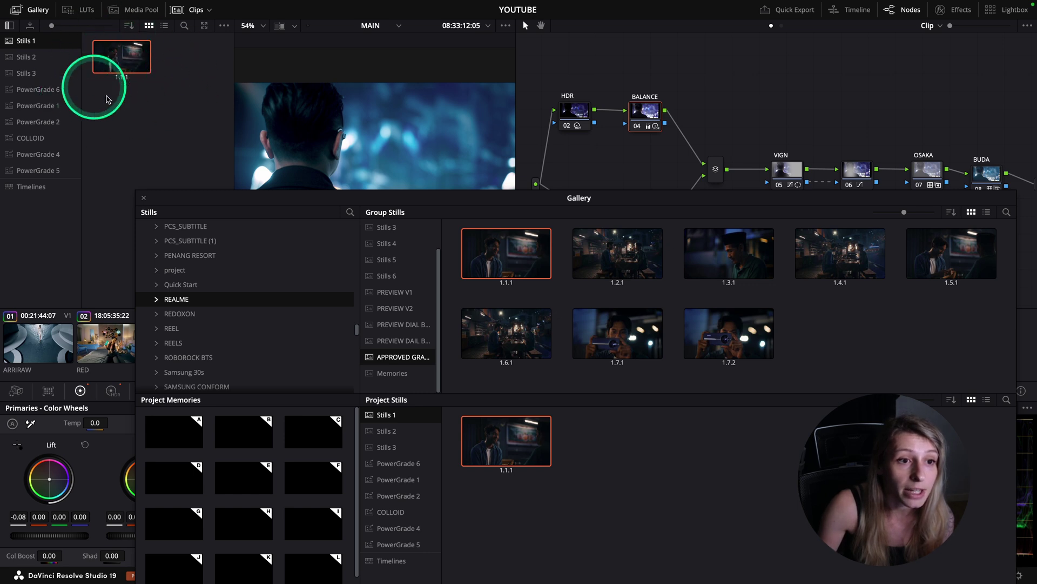
left_click(144, 197)
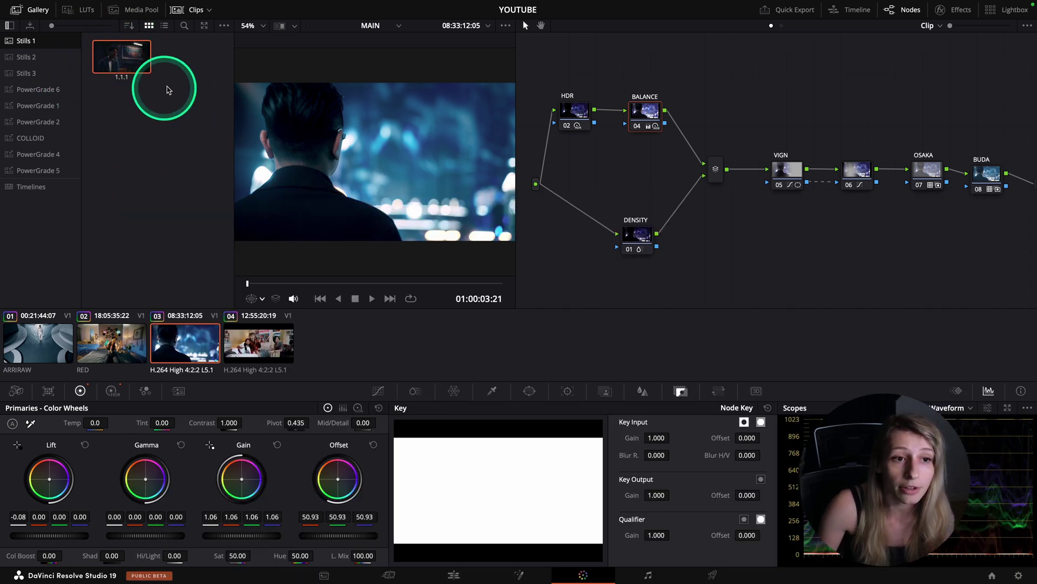
Display the node graph of still 1.1.1 from the Stills 1 album
mouse_move(113, 58)
left_mouse_down()
mouse_move(800, 131)
mouse_move(116, 81)
mouse_move(118, 64)
left_mouse_up()
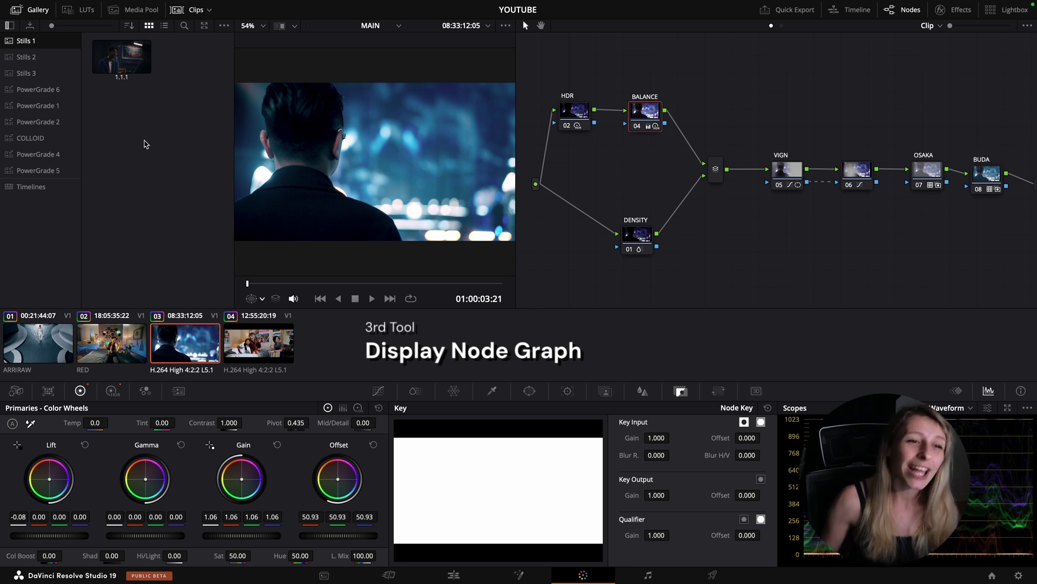
left_click_drag(133, 114, 112, 60)
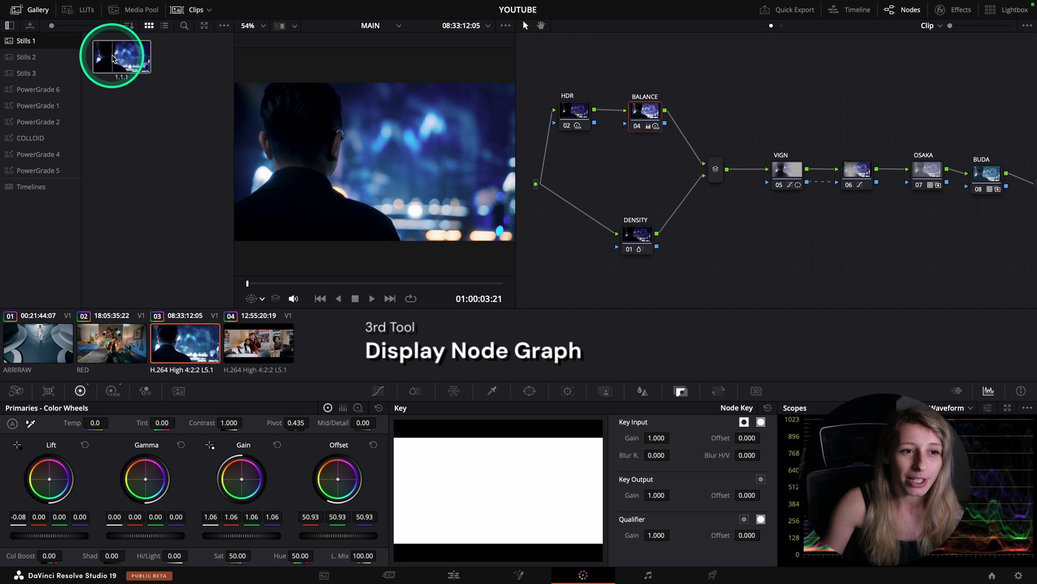
right_click(112, 60)
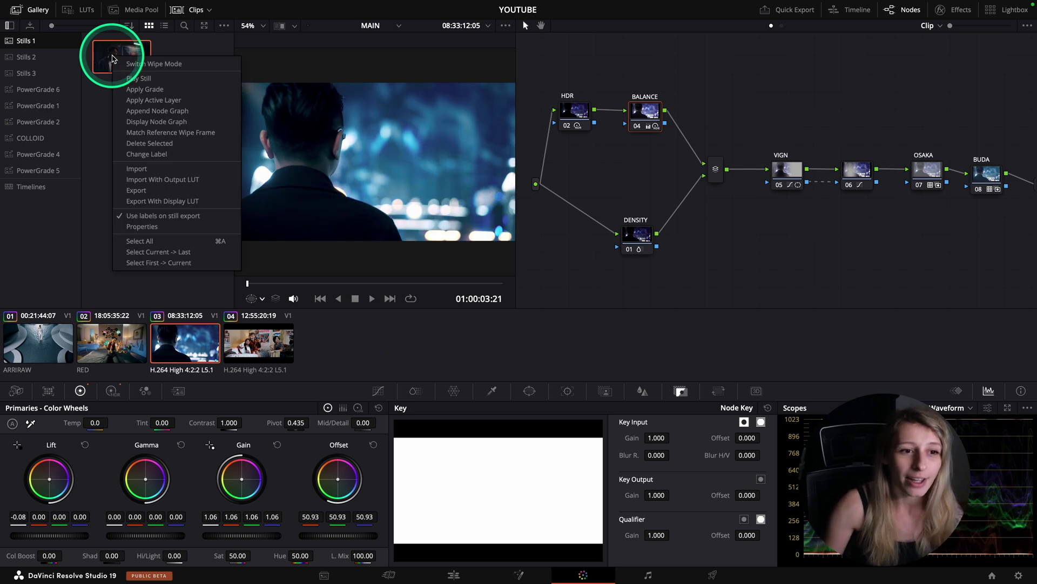
left_click(121, 103)
left_click(139, 121)
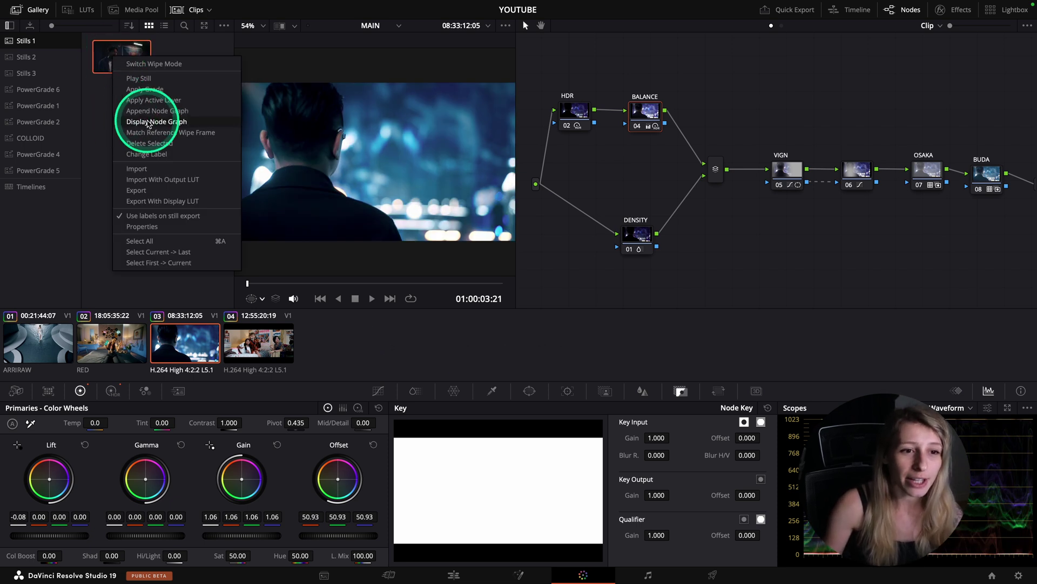
Copy node 10 from the still's Node Graph window into clip 03's node tree, directly after the BUDA node
left_click(458, 290)
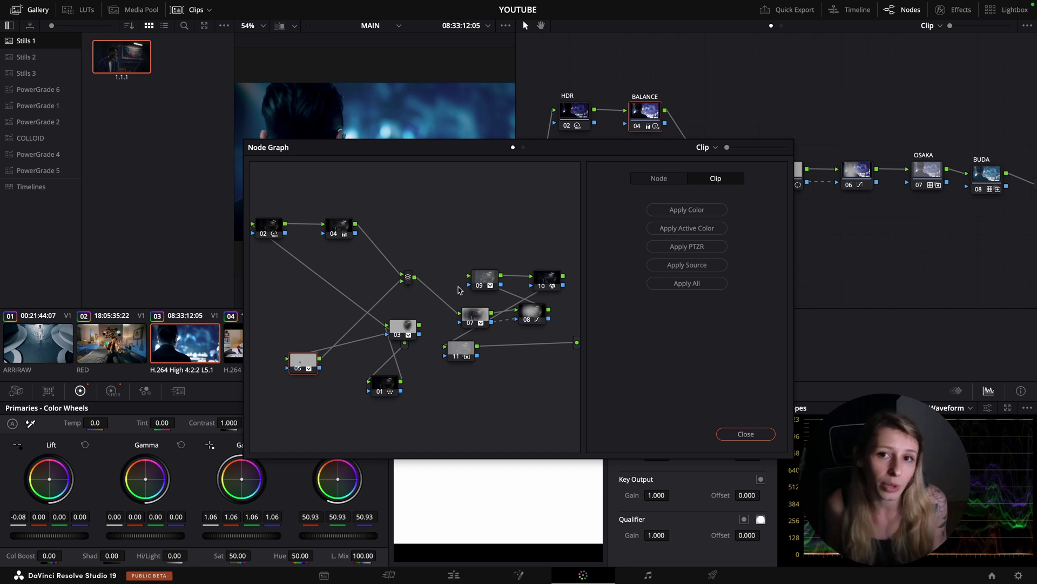
left_click_drag(574, 151, 577, 180)
left_click(505, 289)
left_click(402, 296)
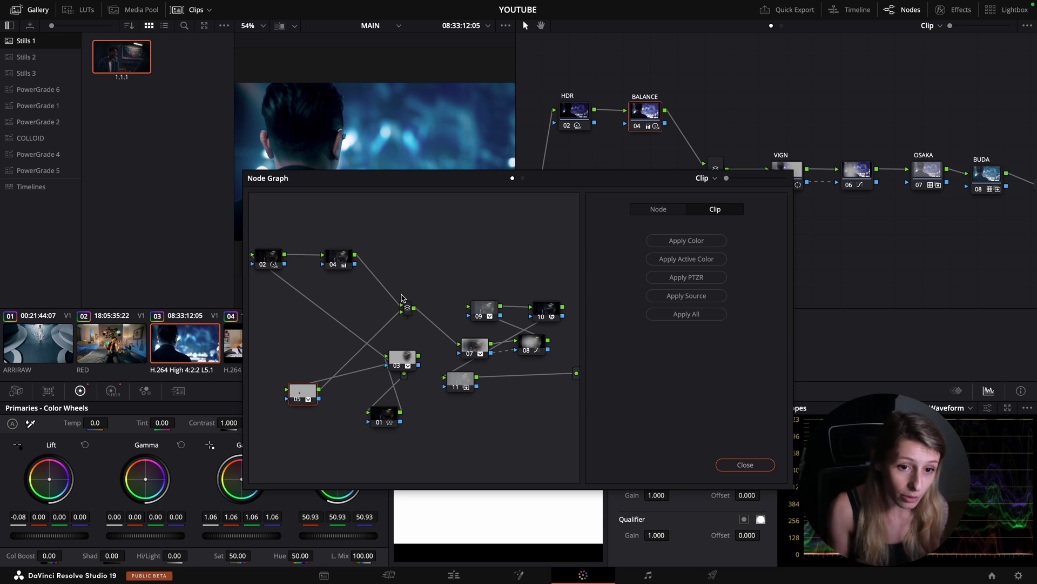
left_click(552, 311)
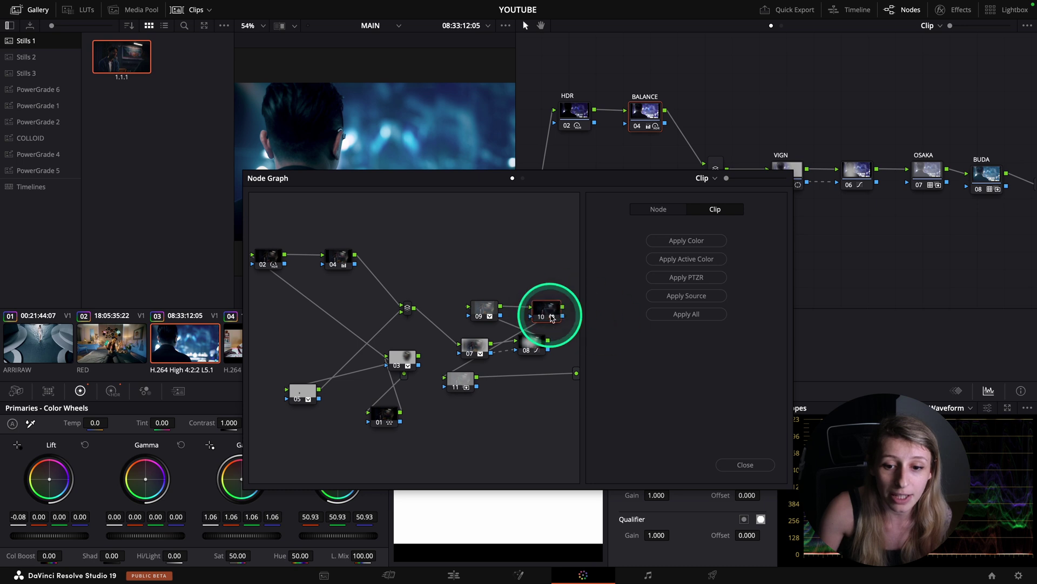
left_click(981, 179)
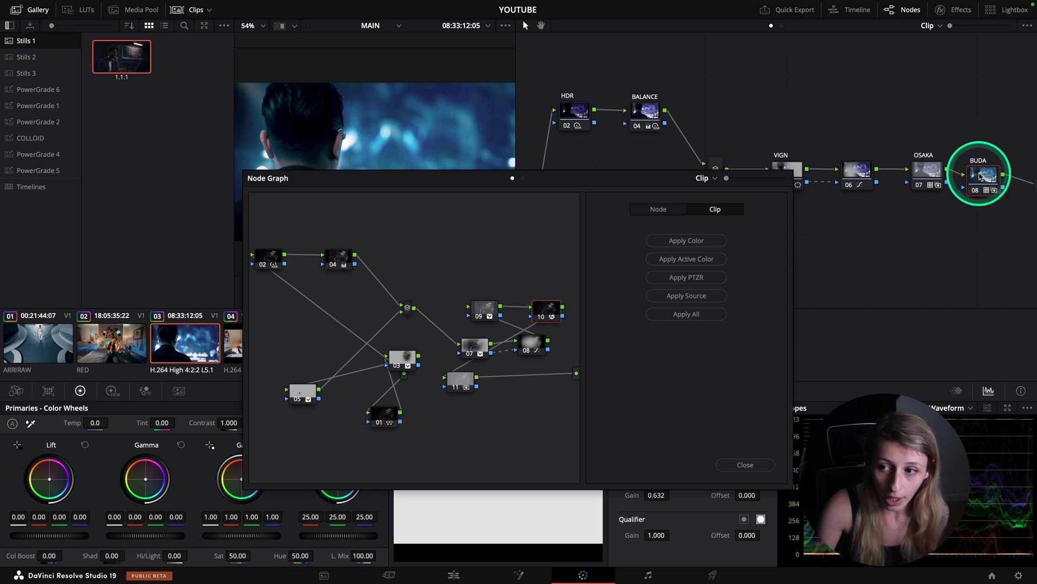
scroll(977, 181, "down", 5)
left_click_drag(546, 151, 976, 148)
scroll(918, 178, "right", 5)
scroll(918, 178, "up", 2)
left_click_drag(837, 192, 887, 157)
left_click_drag(544, 311, 882, 161)
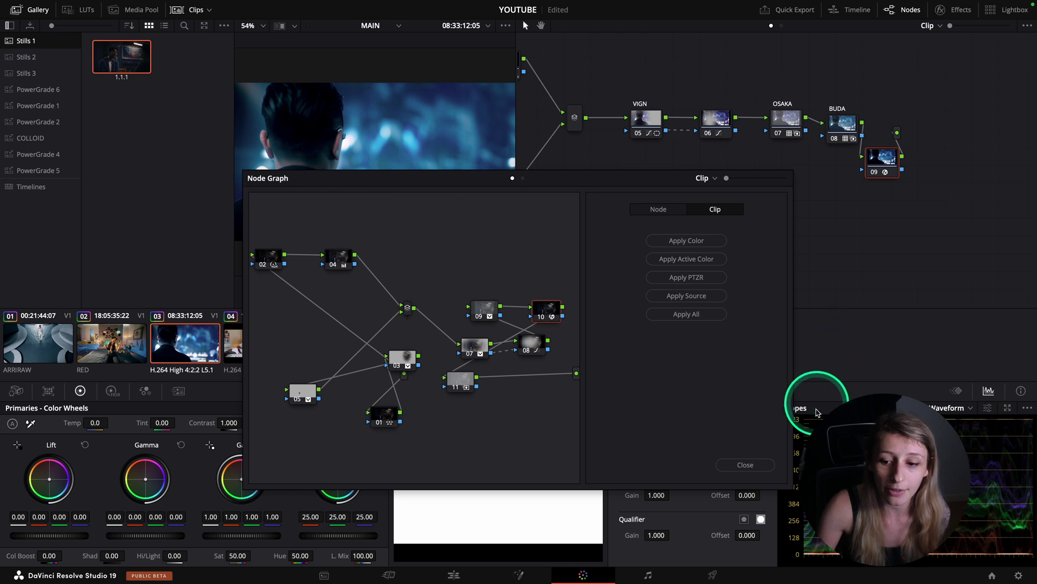
Close the Node Graph window and examine the Dehancer Pro settings carried over in the copied node
left_click(749, 463)
left_click(885, 165)
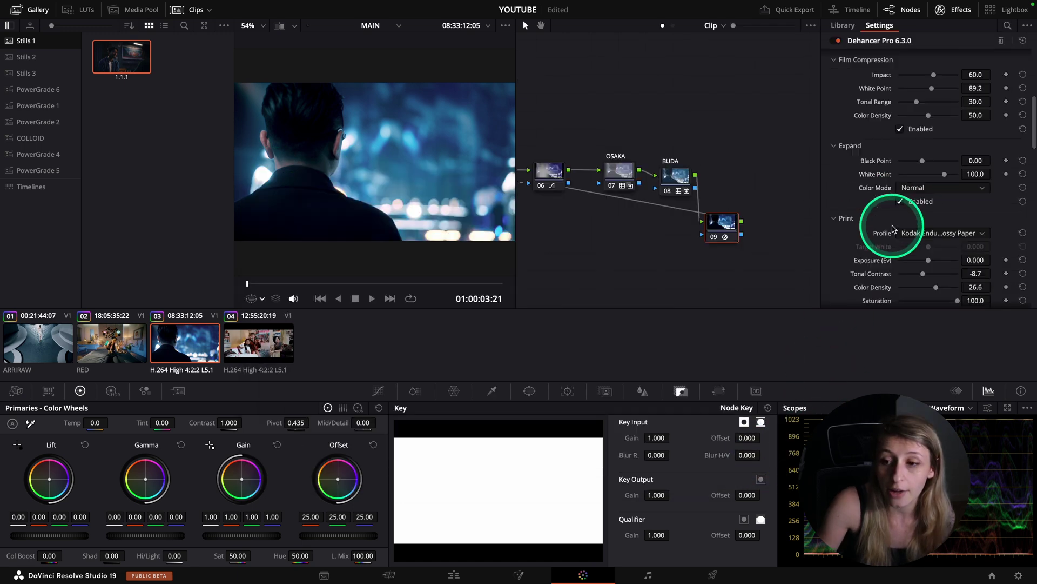
scroll(917, 244, "down", 6)
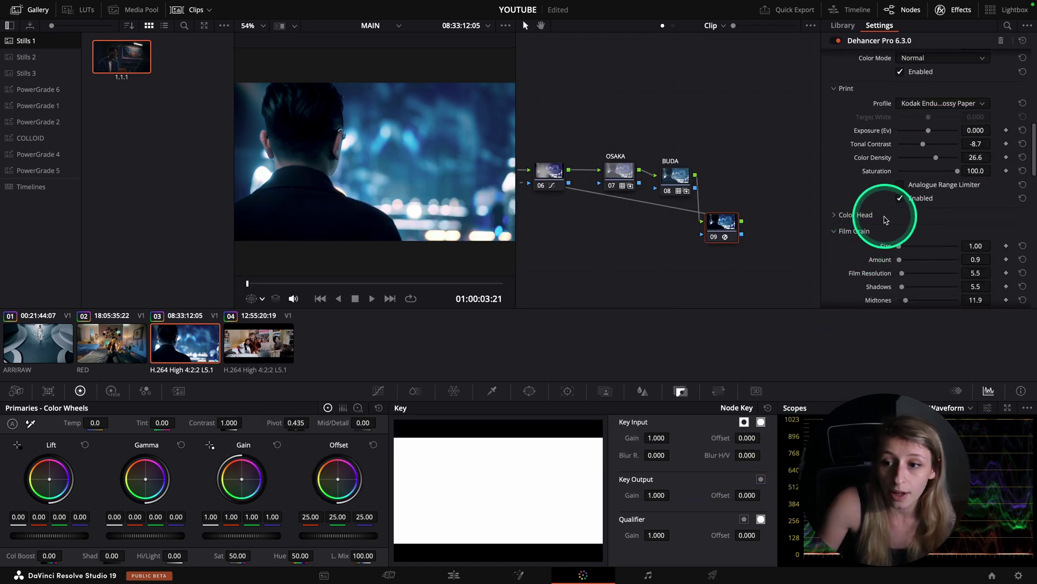
scroll(892, 292, "down", 7)
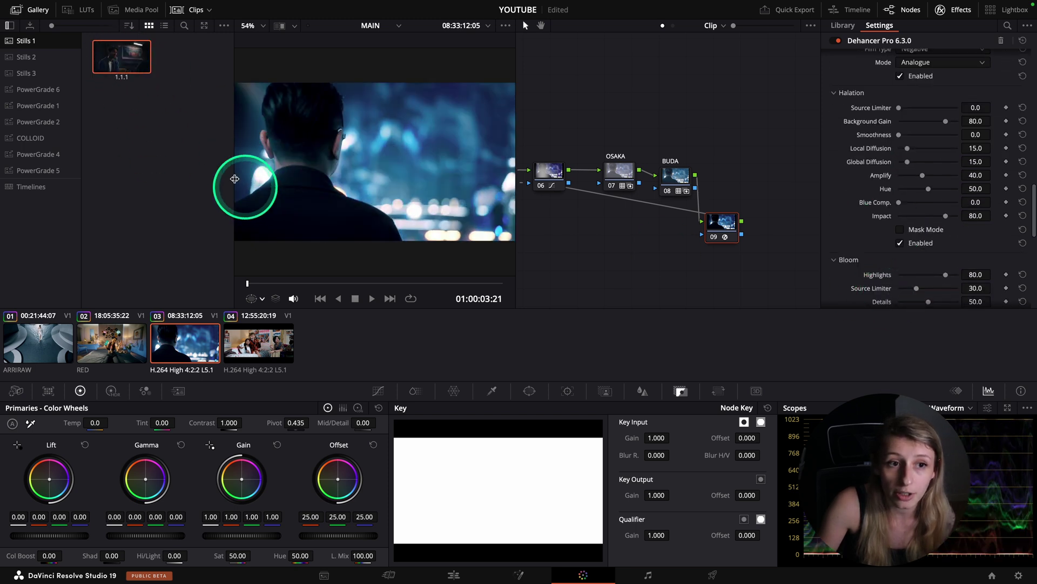
left_click_drag(116, 70, 372, 163)
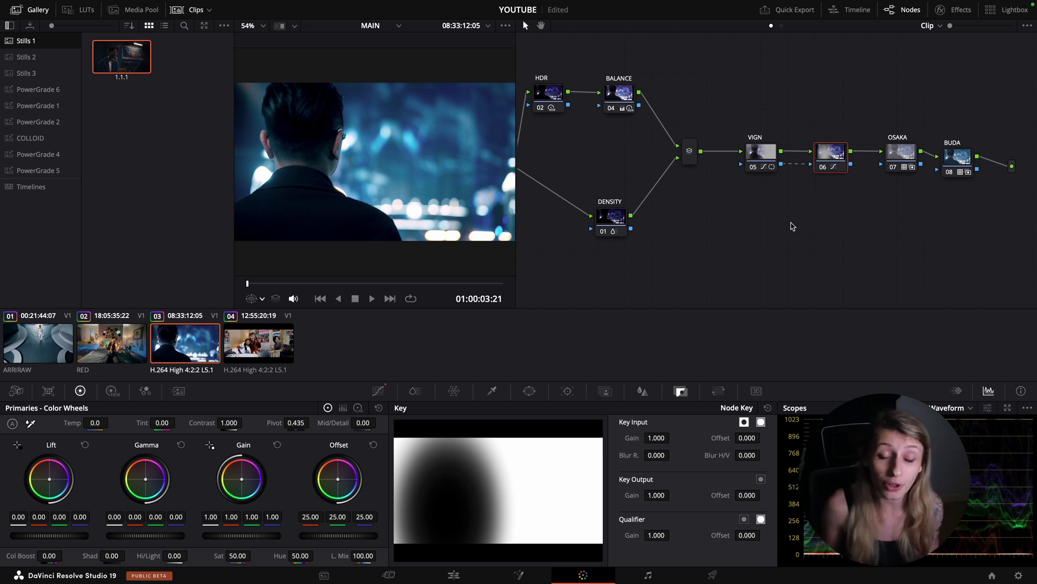
Switch to clip 04, select its VIGN node and show the Power Window outline in the viewer
left_click(256, 363)
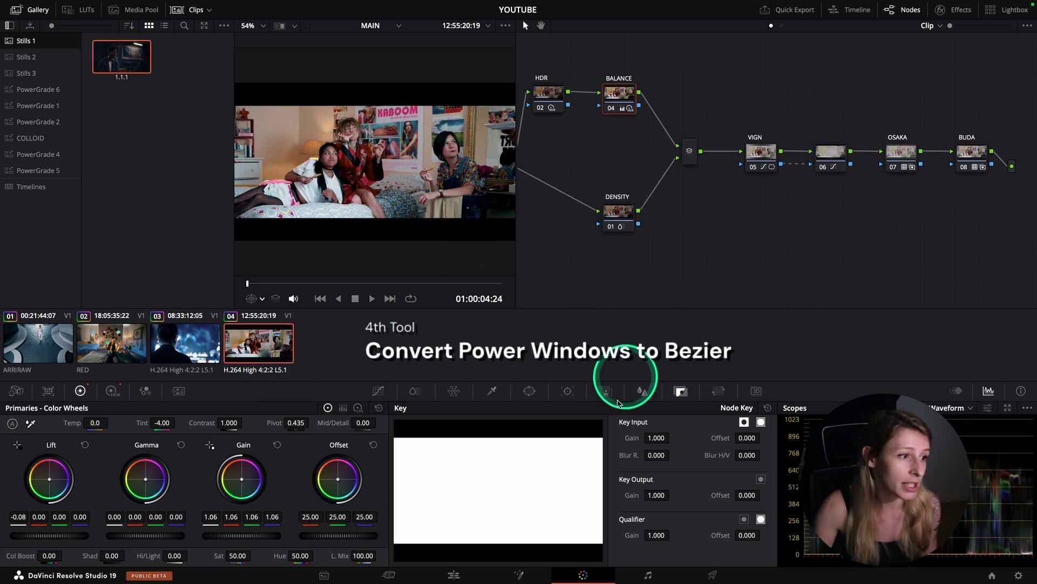
left_click_drag(760, 154, 759, 172)
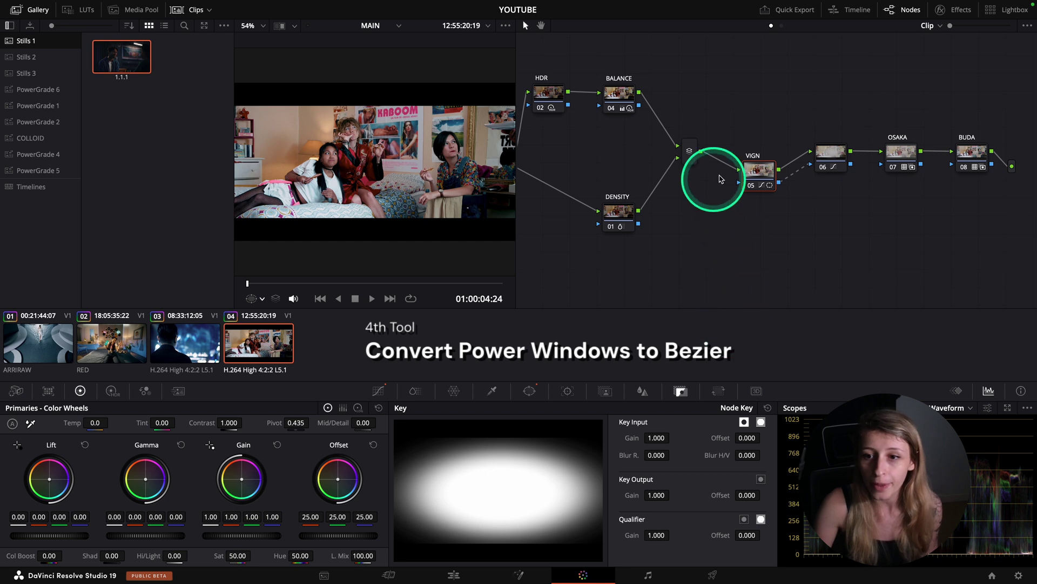
left_click(254, 298)
left_click(272, 345)
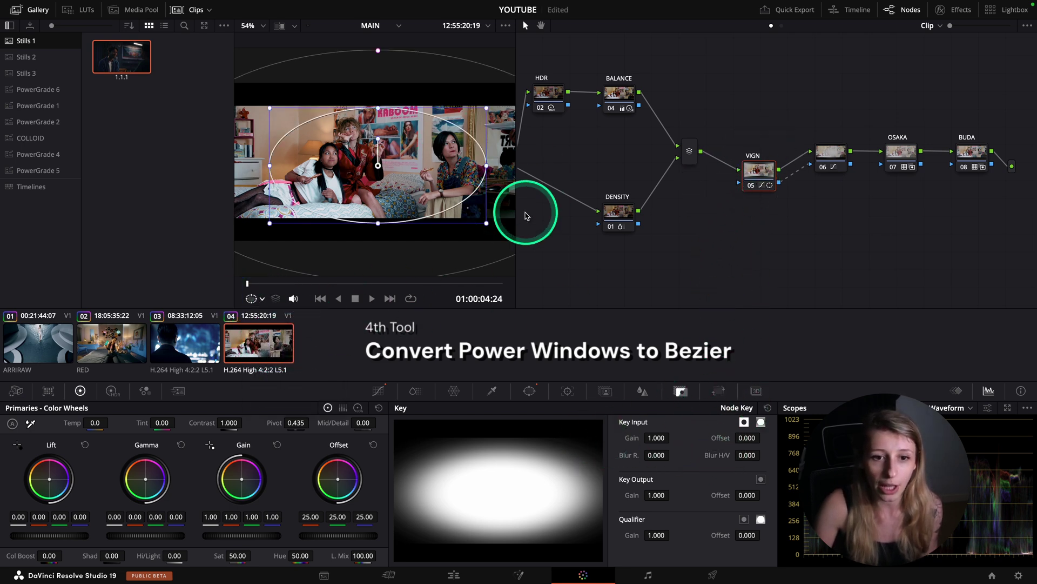
scroll(445, 231, "right", 3)
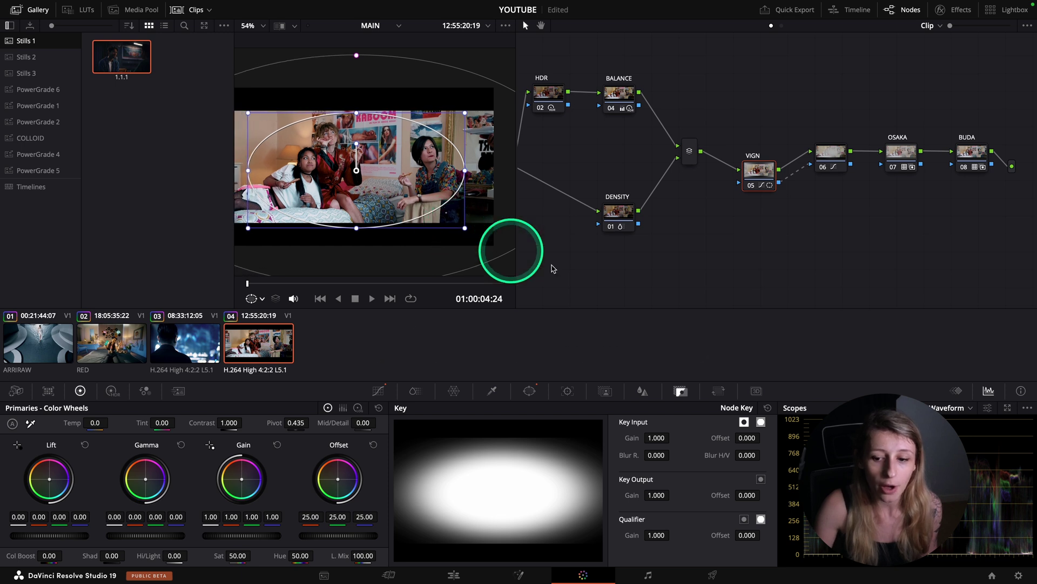
Convert the VIGN node's circular power window to a Bezier window
left_click(542, 385)
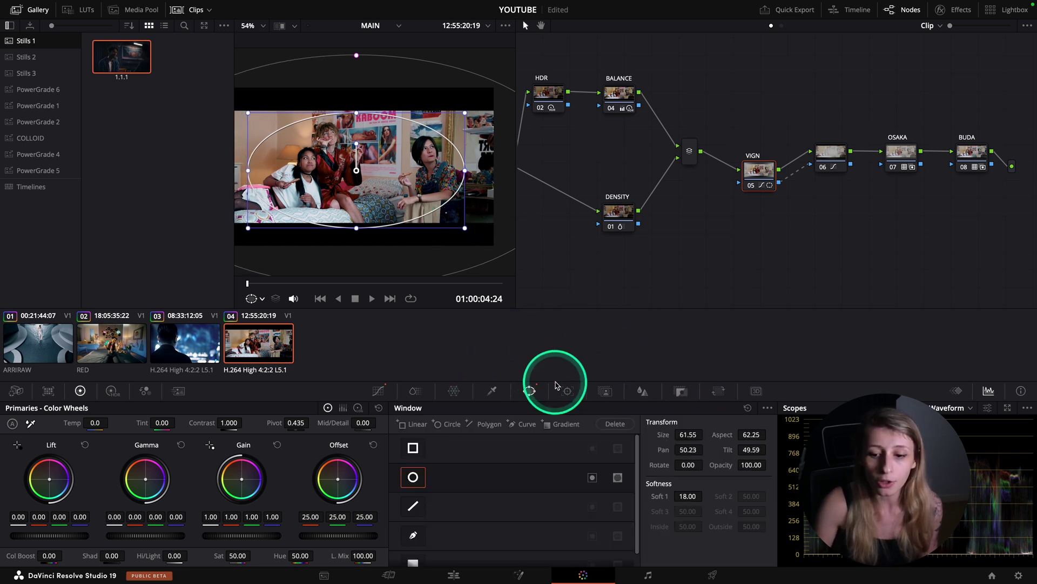
left_click(766, 409)
left_click(795, 400)
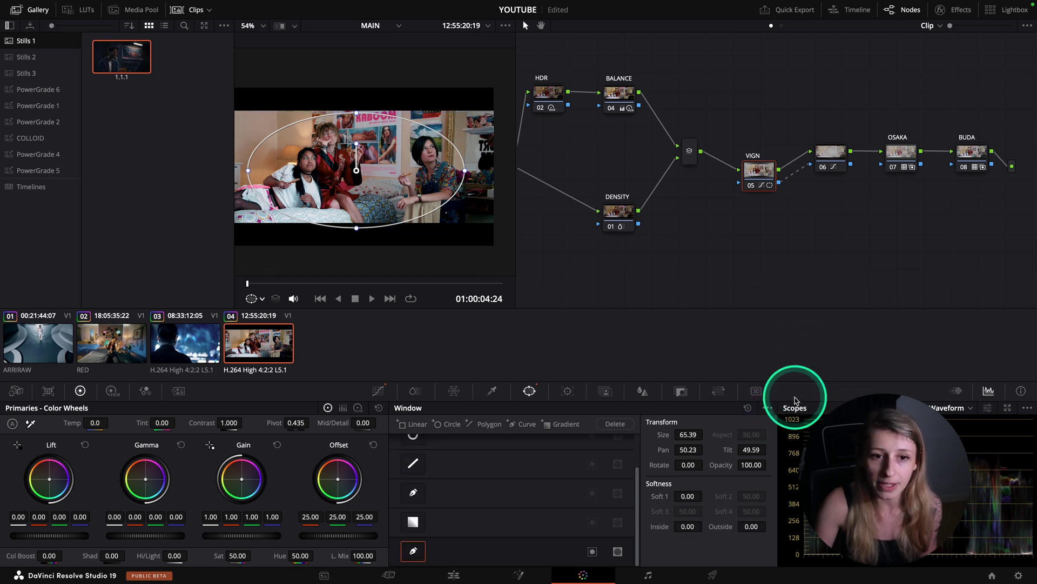
Hide the stills gallery and reshape the Bezier window into a wider, flatter oval by moving its control points
scroll(379, 238, "up", 1)
left_click_drag(364, 247, 283, 243)
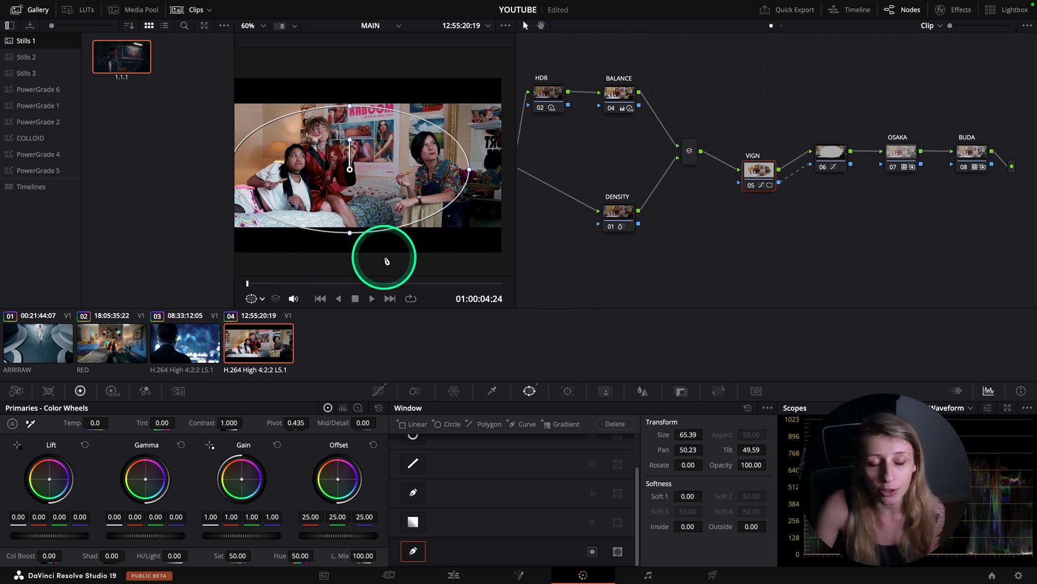
left_click(33, 10)
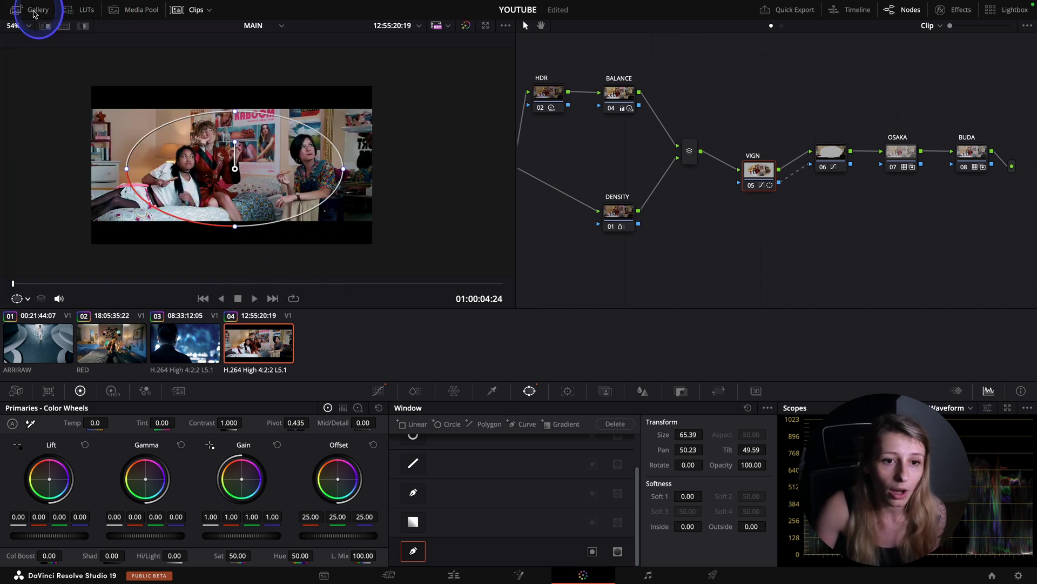
scroll(286, 233, "up", 1)
scroll(286, 243, "up", 1)
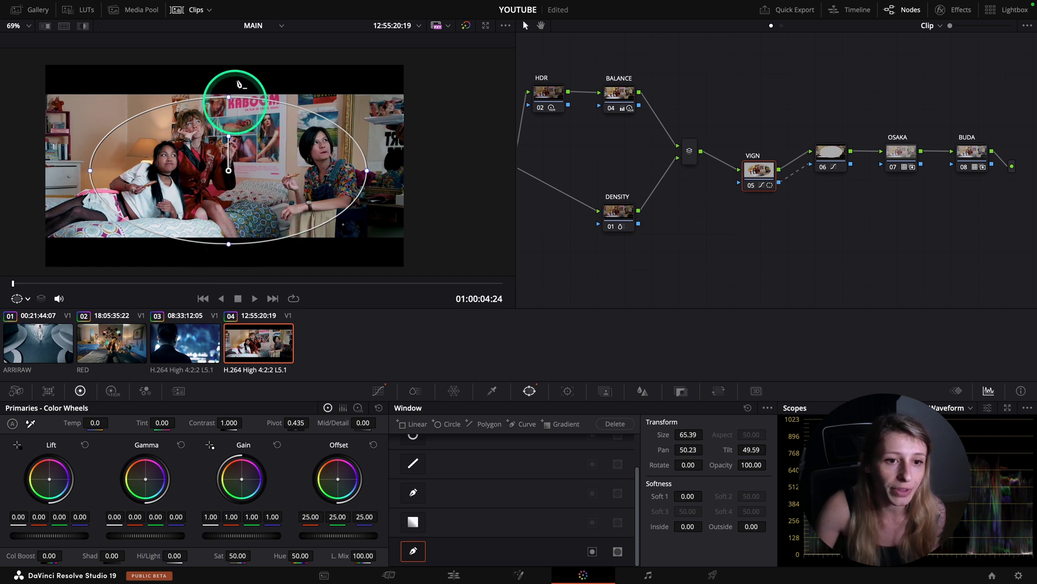
left_click_drag(228, 246, 230, 171)
left_click_drag(222, 237, 232, 250)
left_click_drag(363, 163, 381, 163)
left_click_drag(228, 97, 225, 125)
left_click_drag(91, 170, 66, 178)
mouse_move(225, 122)
left_mouse_down()
mouse_move(226, 139)
mouse_move(227, 127)
left_mouse_up()
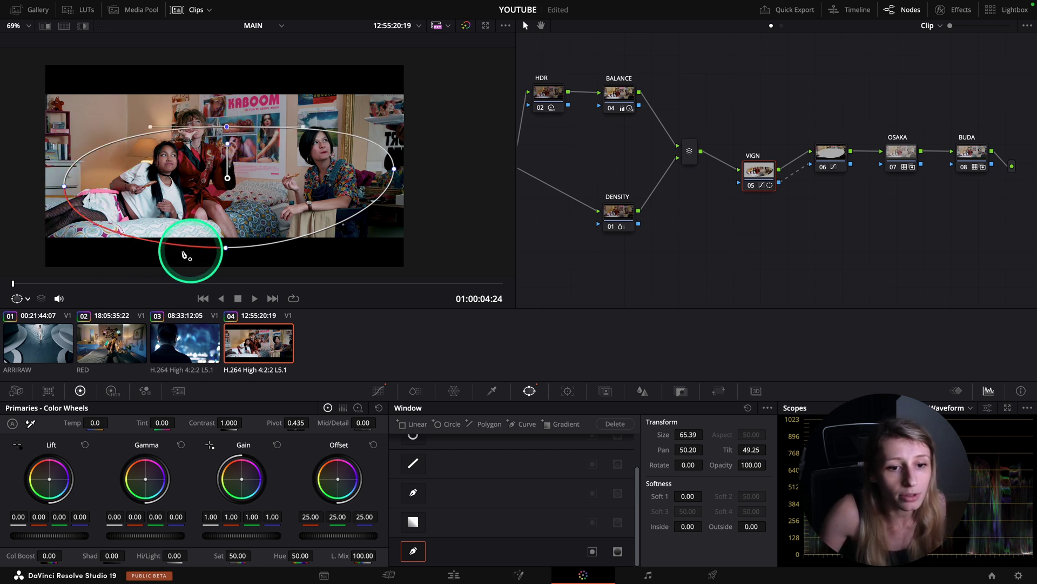
left_click_drag(224, 247, 230, 221)
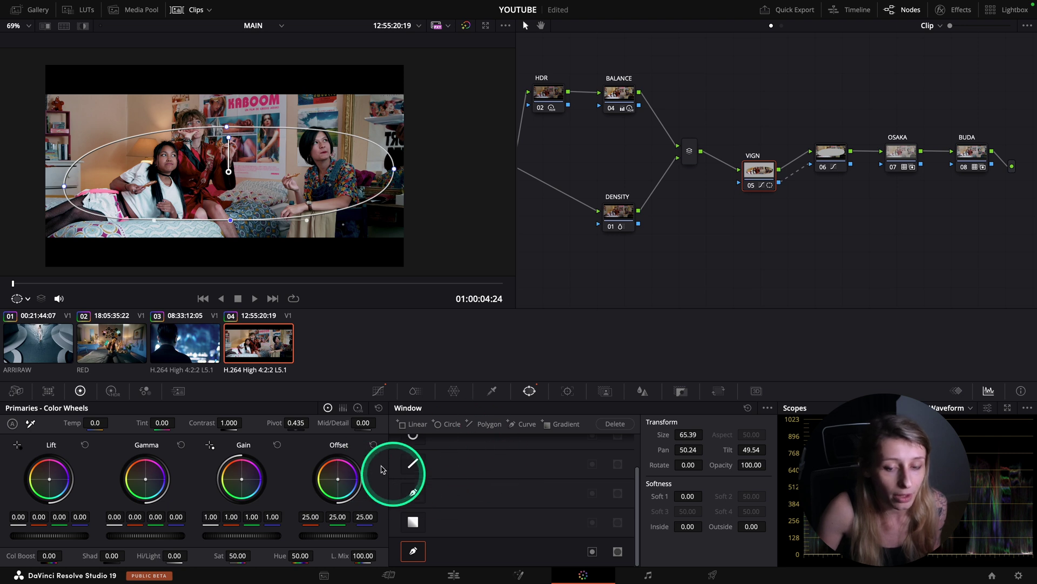
Refine the Bezier window with a Soft 1 softness of 16.56, and hide its outline in the viewer
left_click_drag(241, 231, 91, 157)
left_click_drag(694, 490, 33, 300)
left_click(27, 298)
left_click(19, 300)
left_click(22, 302)
left_click(13, 302)
left_click(13, 299)
left_click(51, 301)
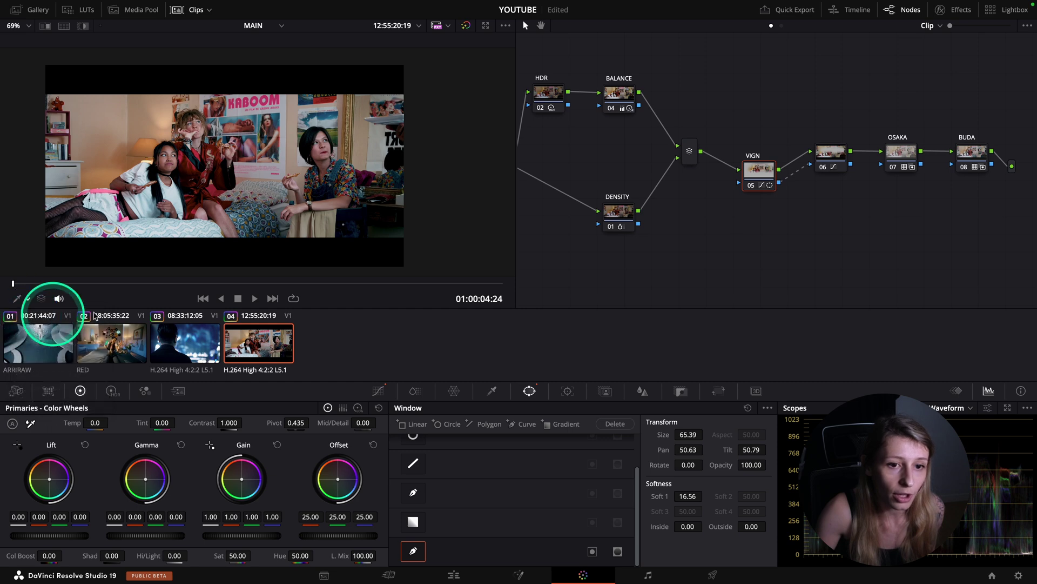
Check the vignetted image in full screen, and bring back the Power Window overlay in the viewer
left_click(367, 317)
key("p")
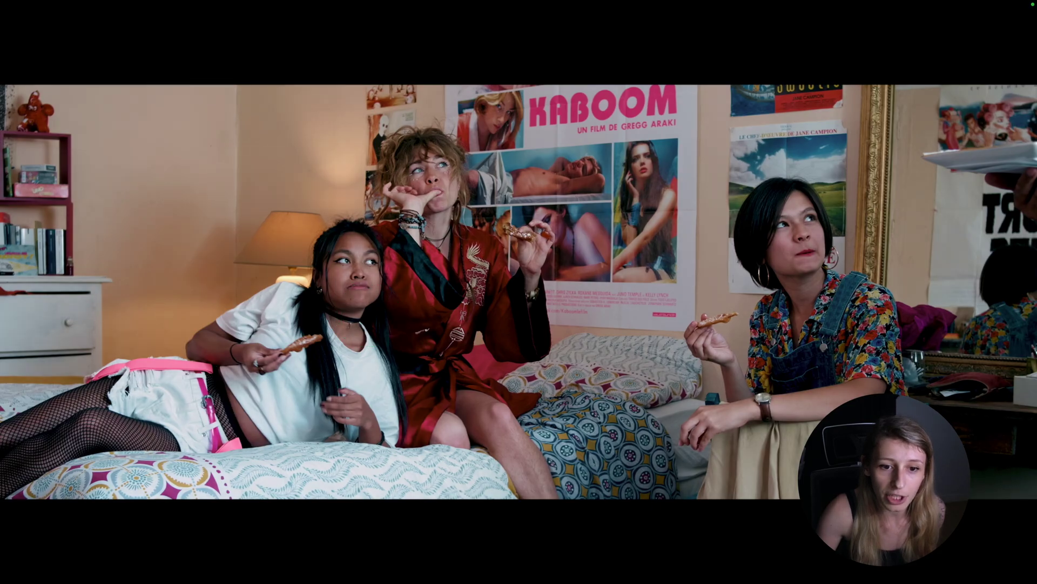
key("p")
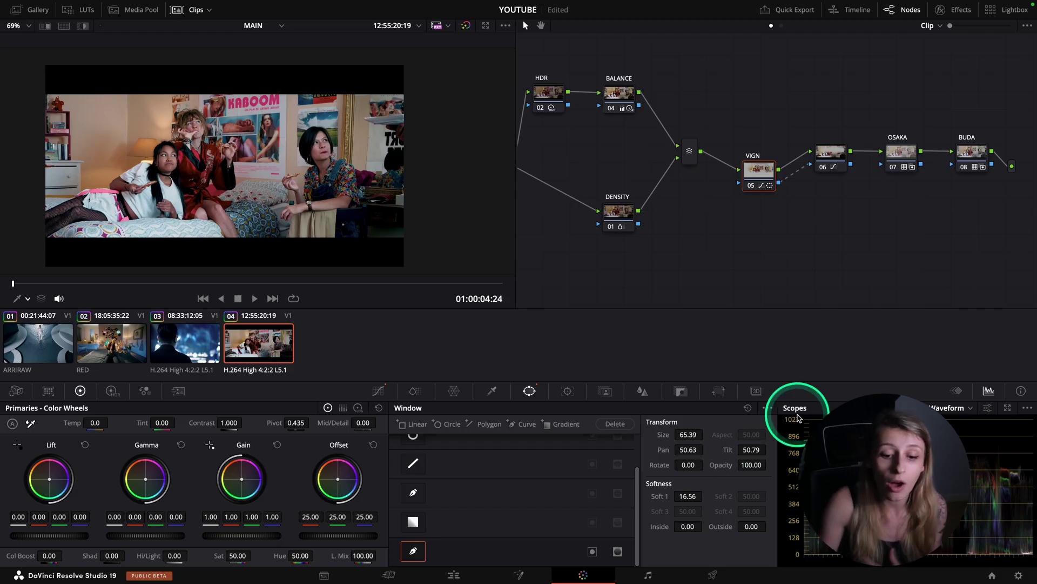
left_click(14, 301)
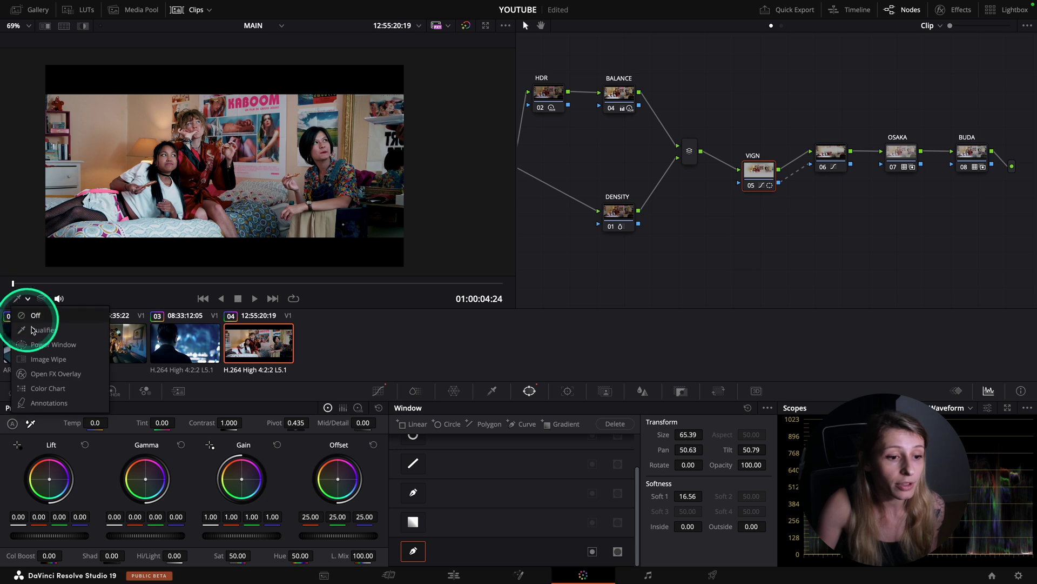
left_click(34, 340)
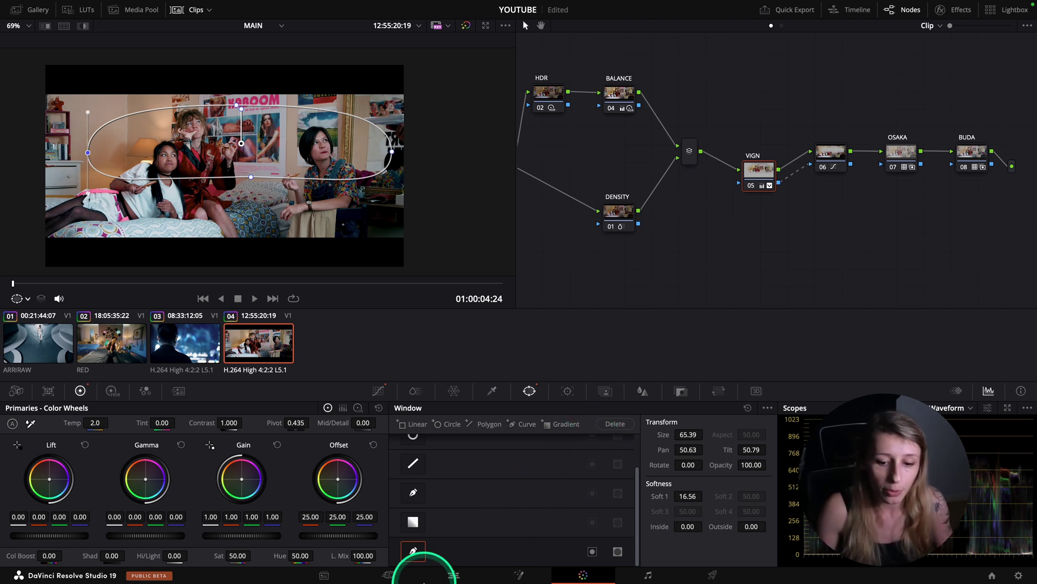
Switch to the Edit page and play the MAIN timeline from its start to review the graded clips
left_click(454, 576)
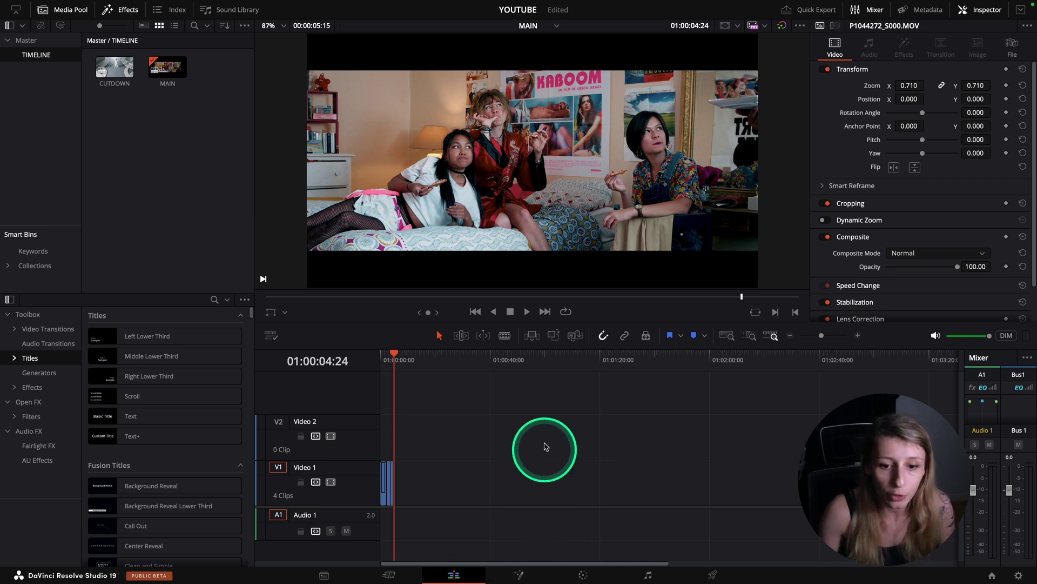
left_click_drag(397, 377, 383, 372)
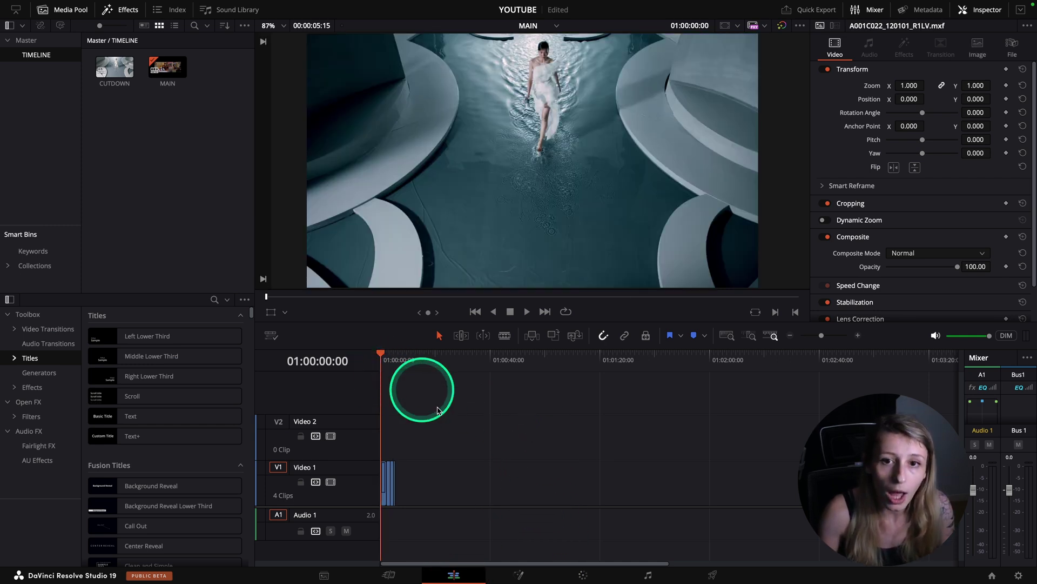
left_click(383, 362)
left_click_drag(383, 366, 398, 364)
key("Home")
key("space")
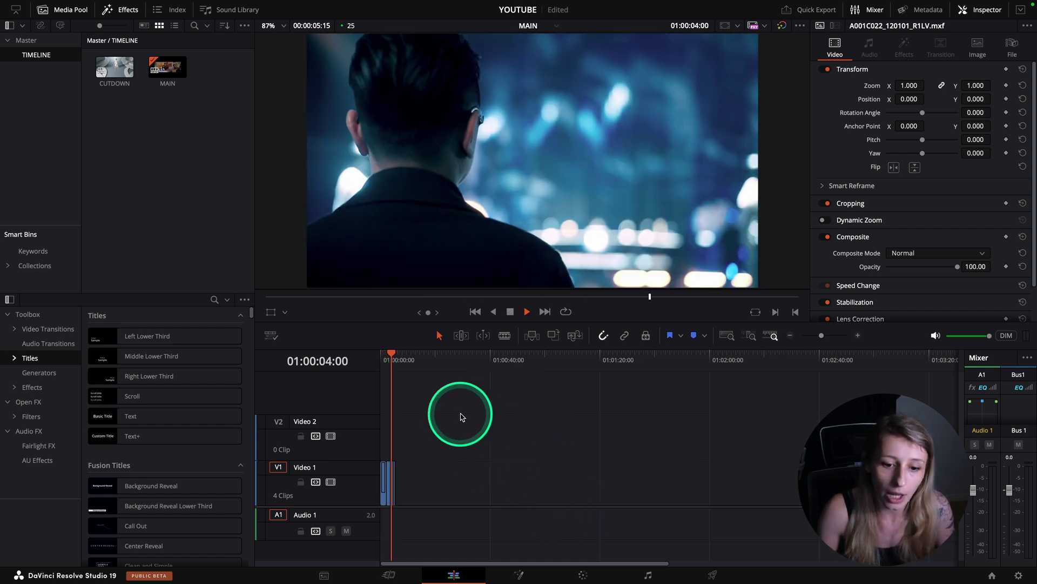
left_click(494, 398)
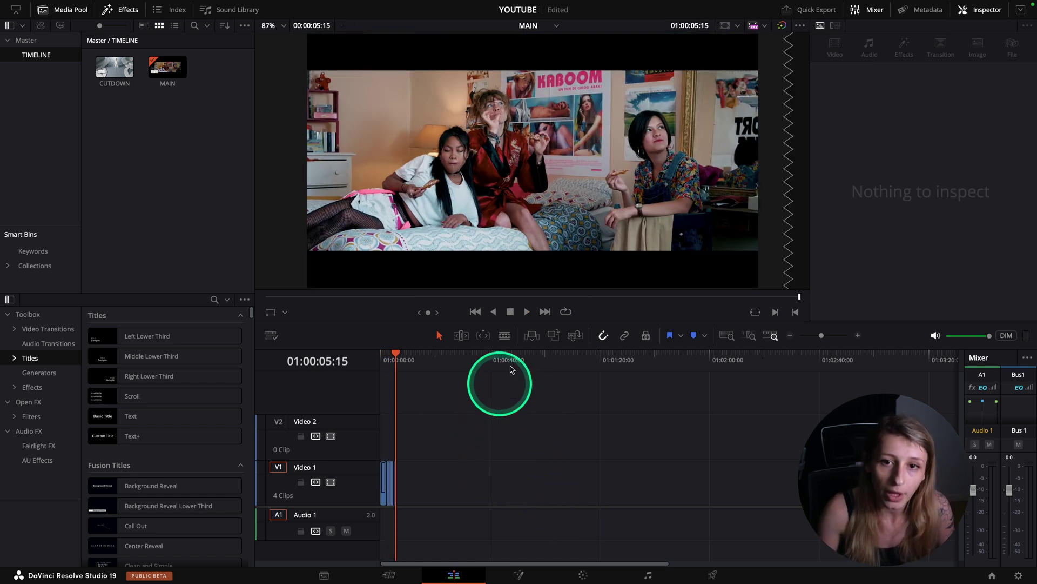
Open the CUTDOWN timeline and scrub back to its start to view its clips
left_click(534, 26)
left_click(539, 52)
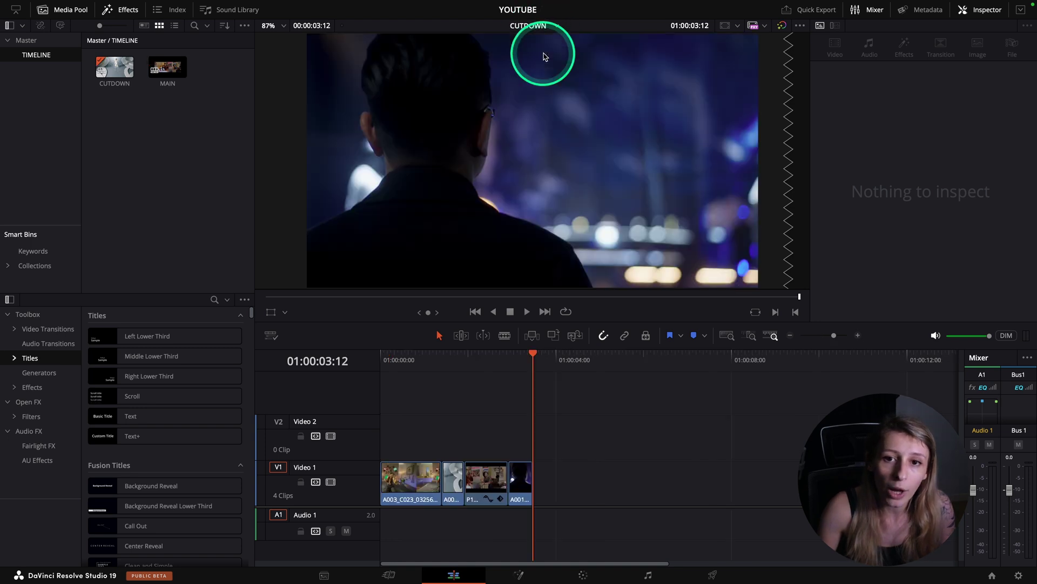
left_click_drag(442, 360, 362, 389)
left_click(178, 221)
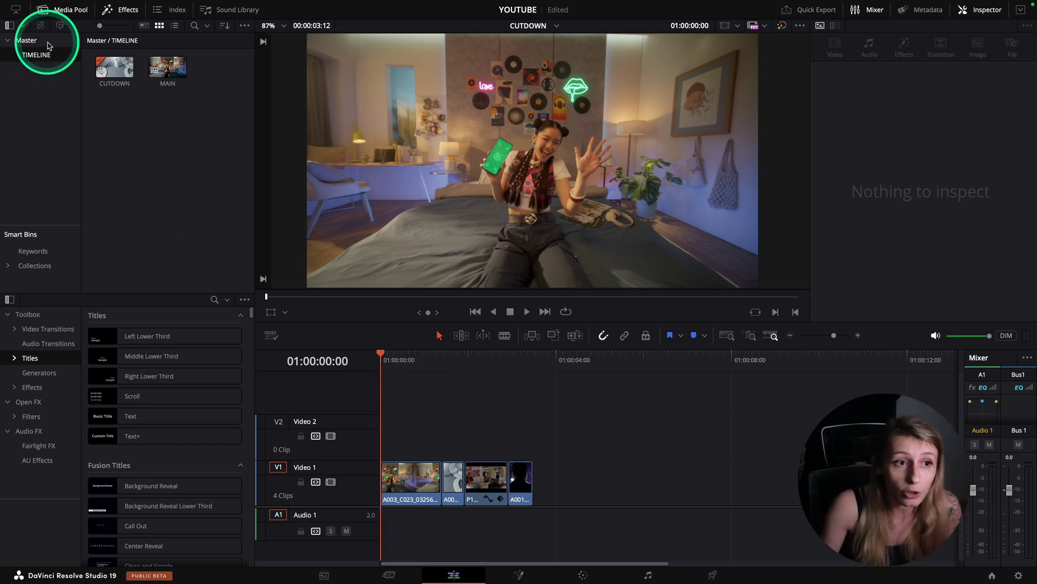
Start ColorTrace from Timeline on the CUTDOWN timeline in the TIMELINE bin
left_click(27, 46)
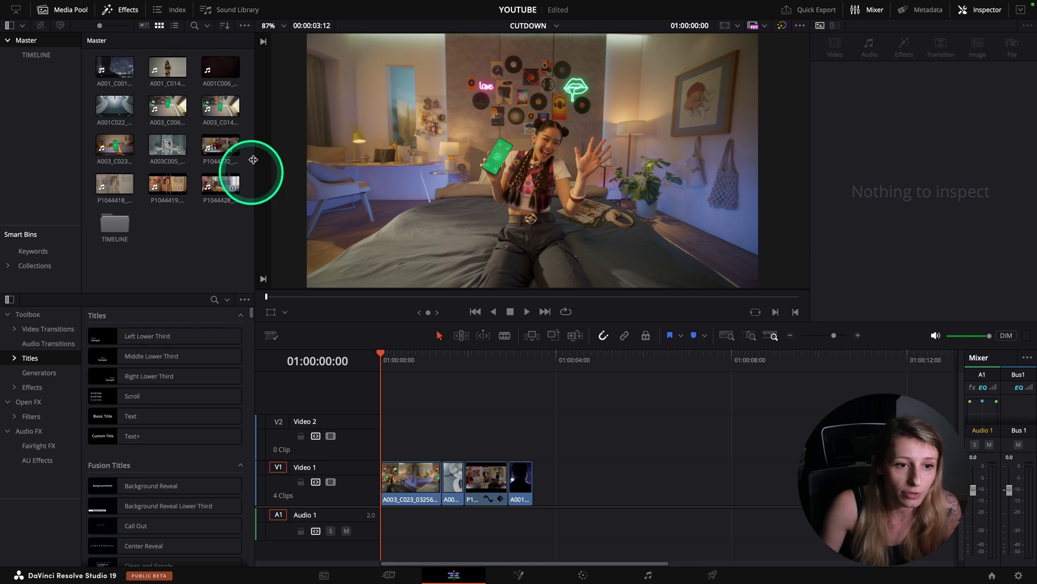
double_click(116, 224)
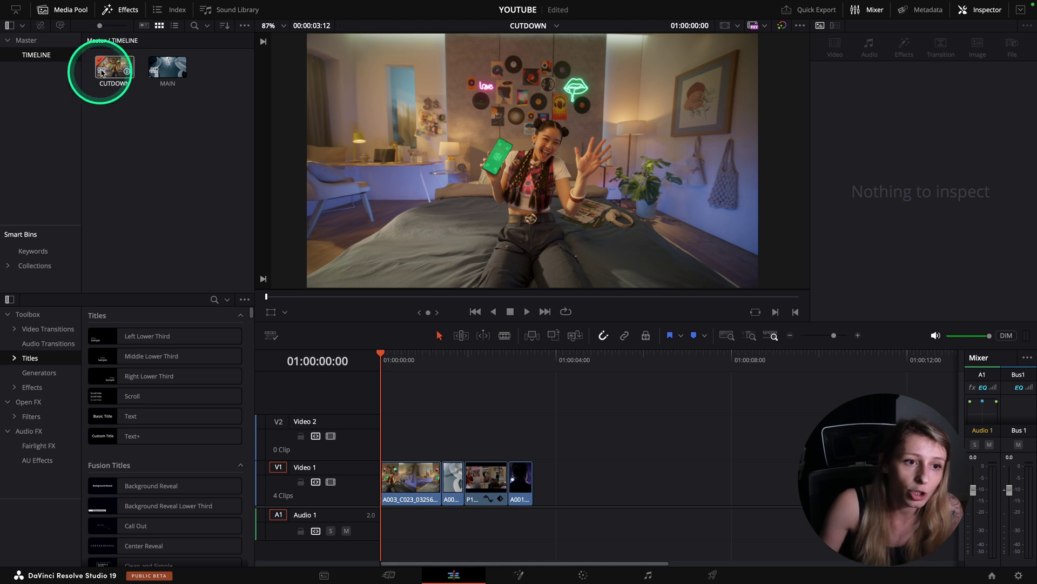
right_click(116, 67)
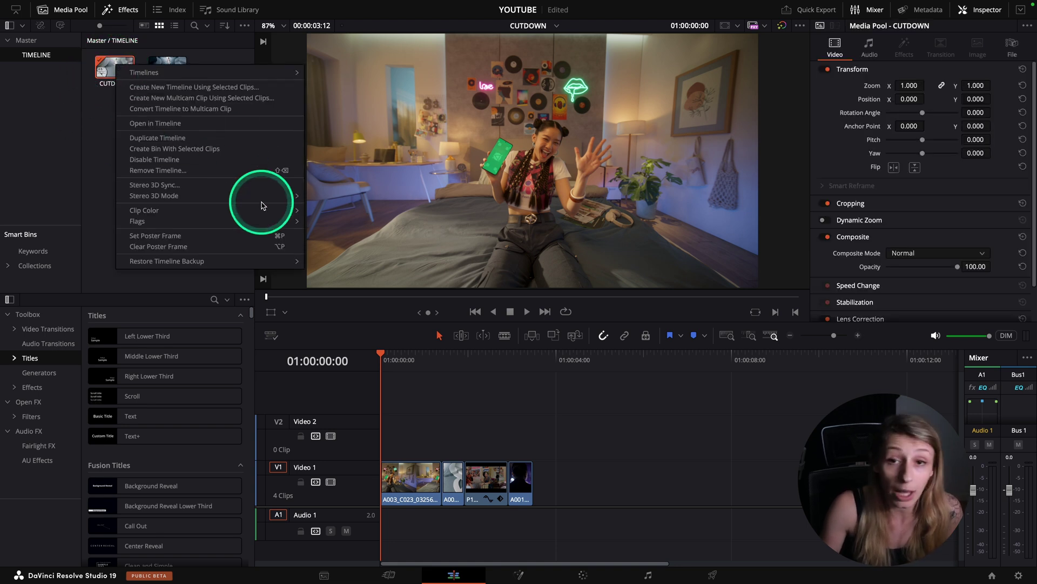
mouse_move(181, 74)
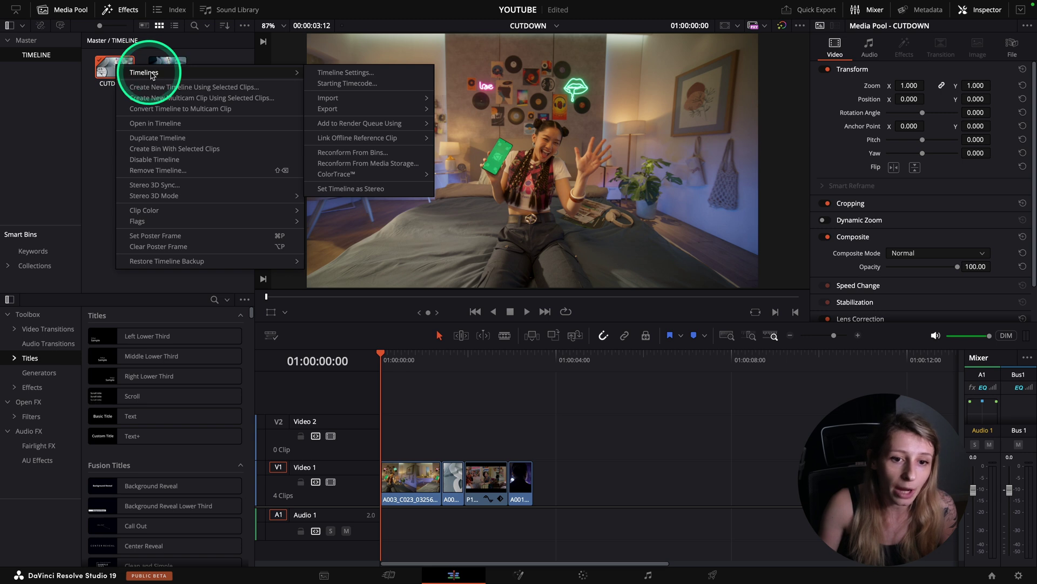
mouse_move(346, 176)
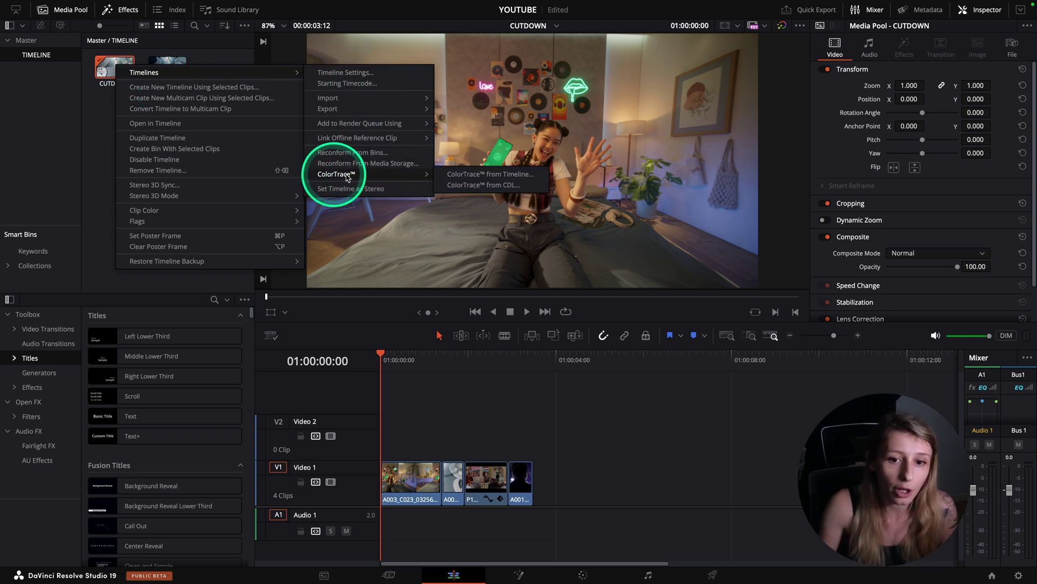
left_click(508, 176)
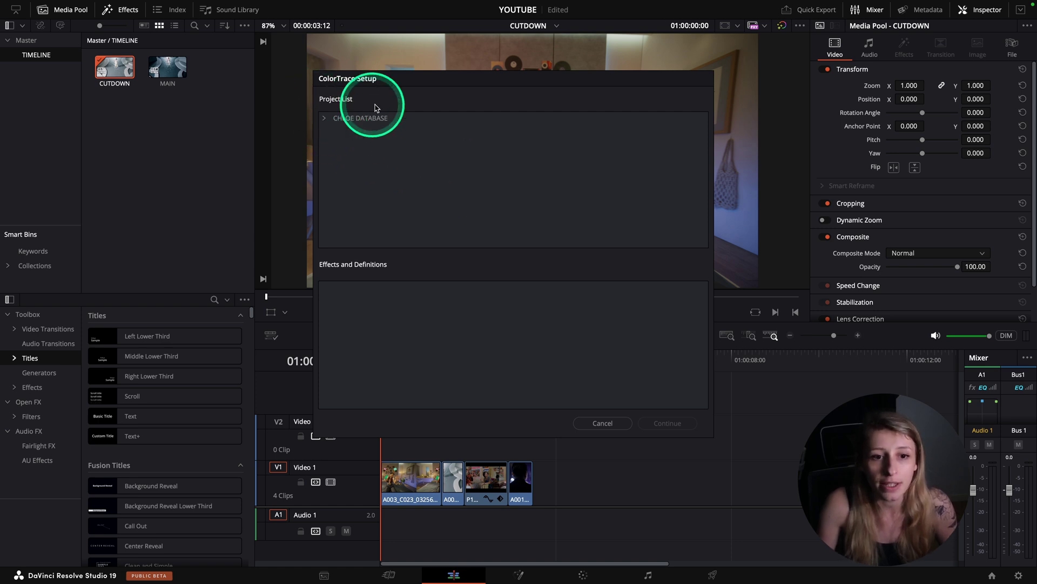
Choose the YOUTUBE project's MAIN timeline as the ColorTrace source and continue to clip matching
left_click(324, 119)
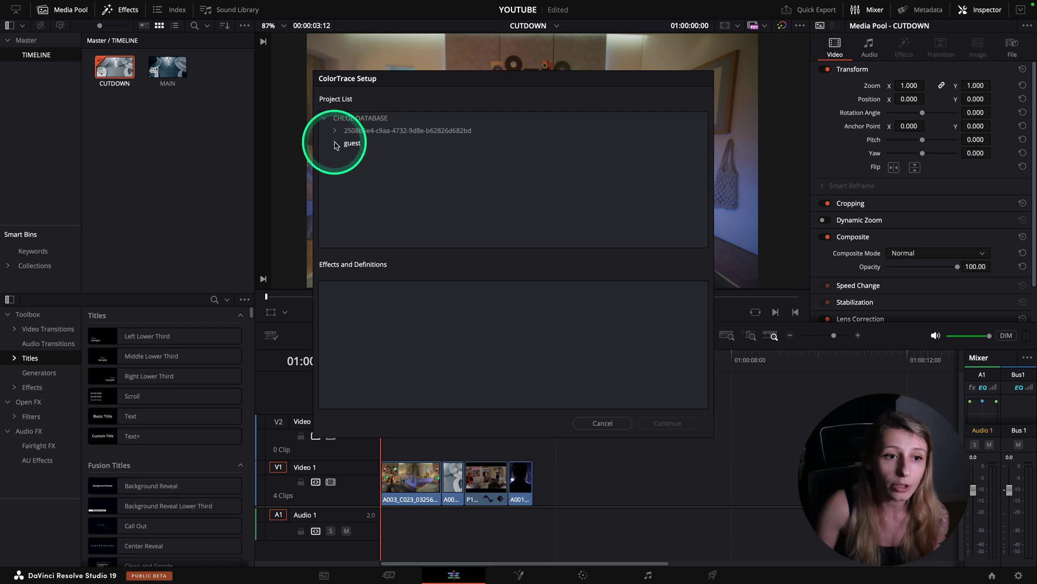
left_click(335, 144)
scroll(341, 205, "down", 15)
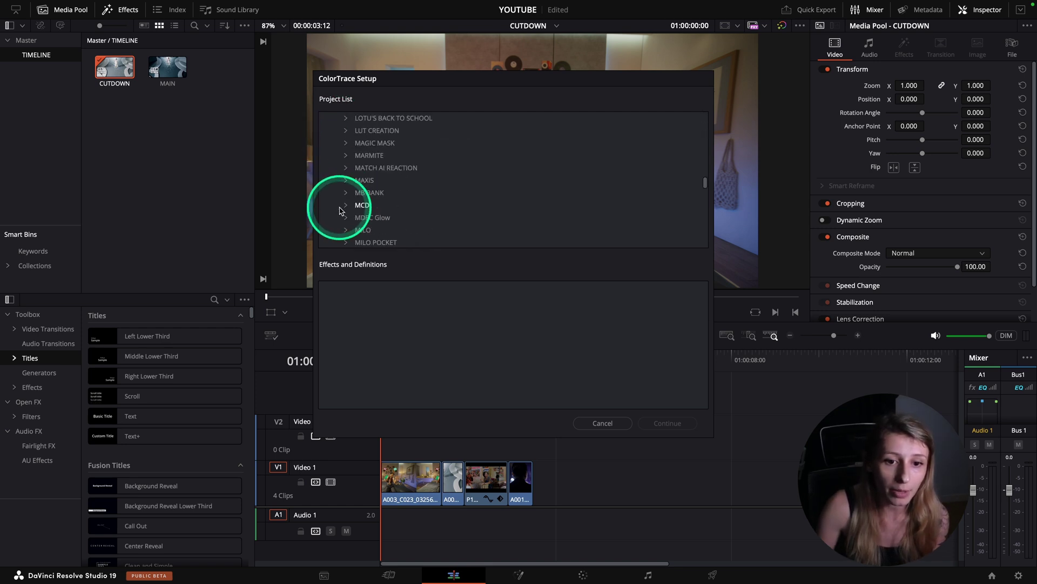
scroll(340, 211, "down", 10)
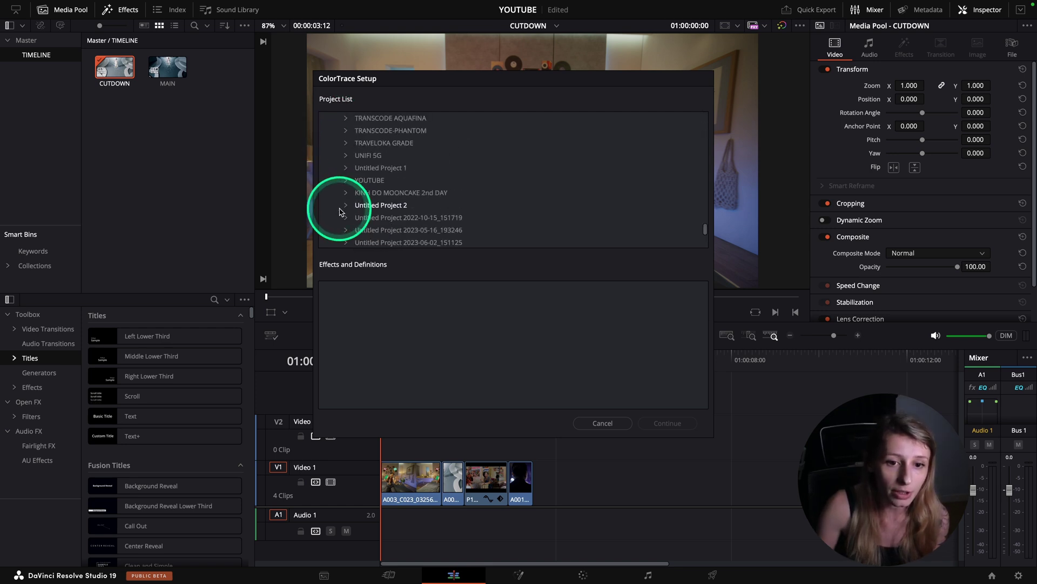
left_click(347, 180)
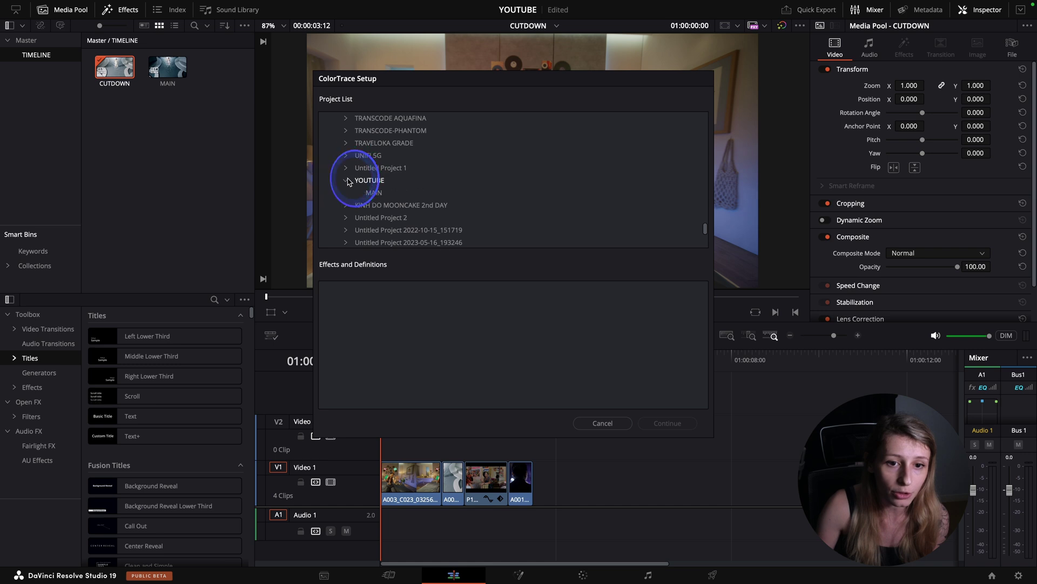
left_click(374, 193)
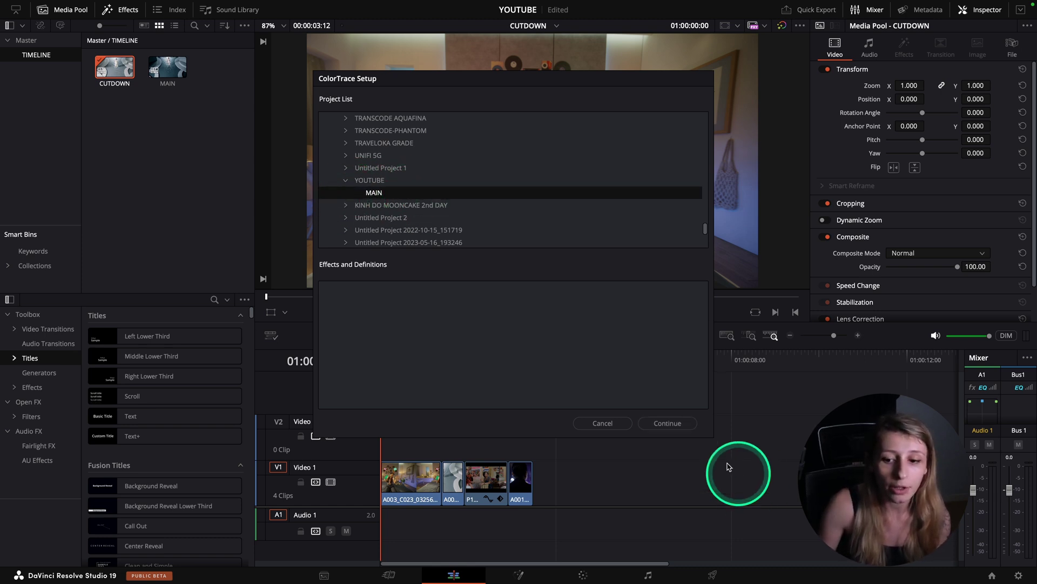
left_click(668, 424)
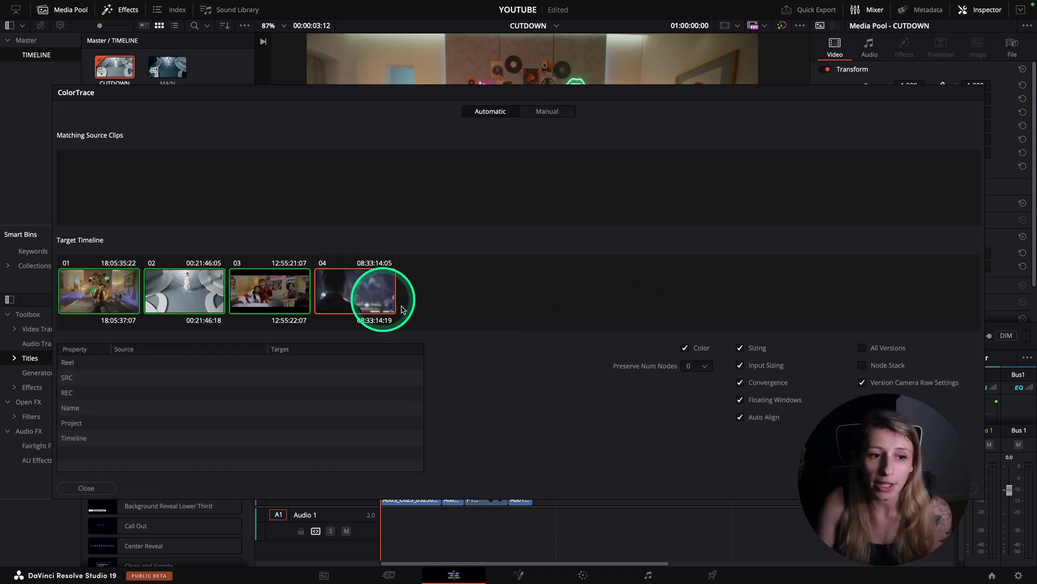
Check the matching source clip for each of the four target shots, and apply the traced grades to the CUTDOWN timeline
left_click(92, 283)
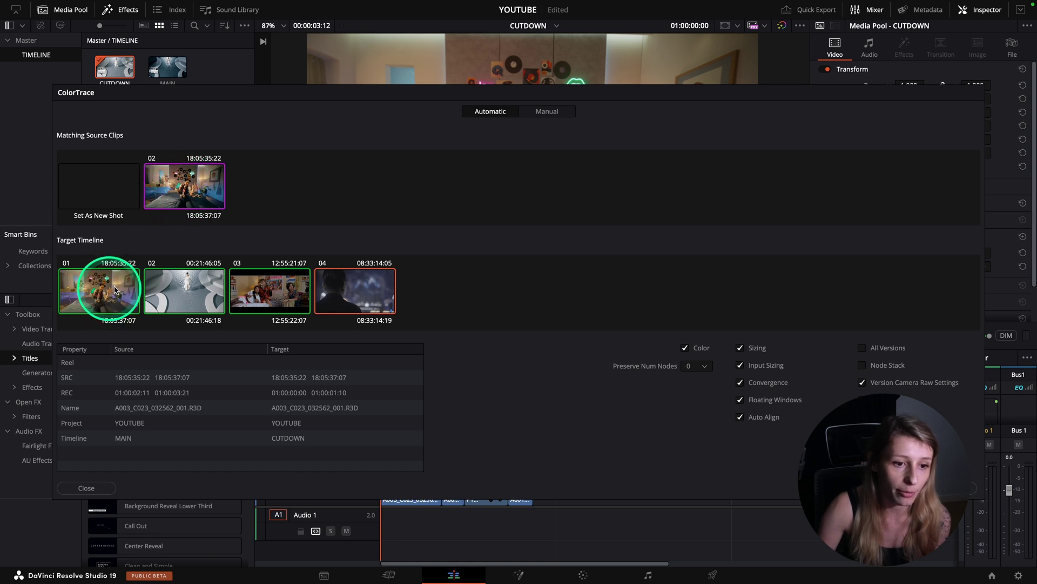
left_click(188, 286)
left_click(277, 296)
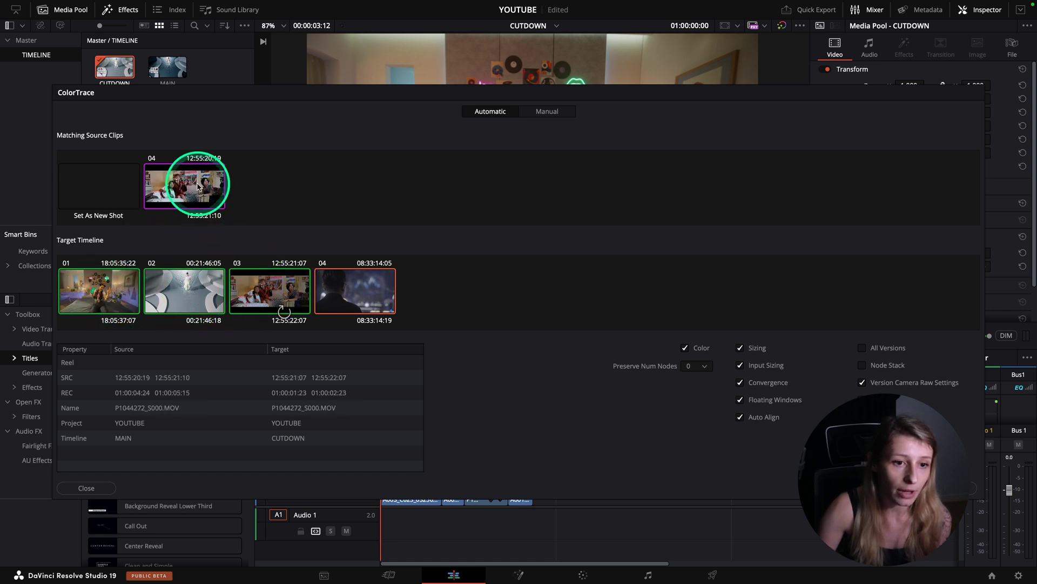
left_click(327, 290)
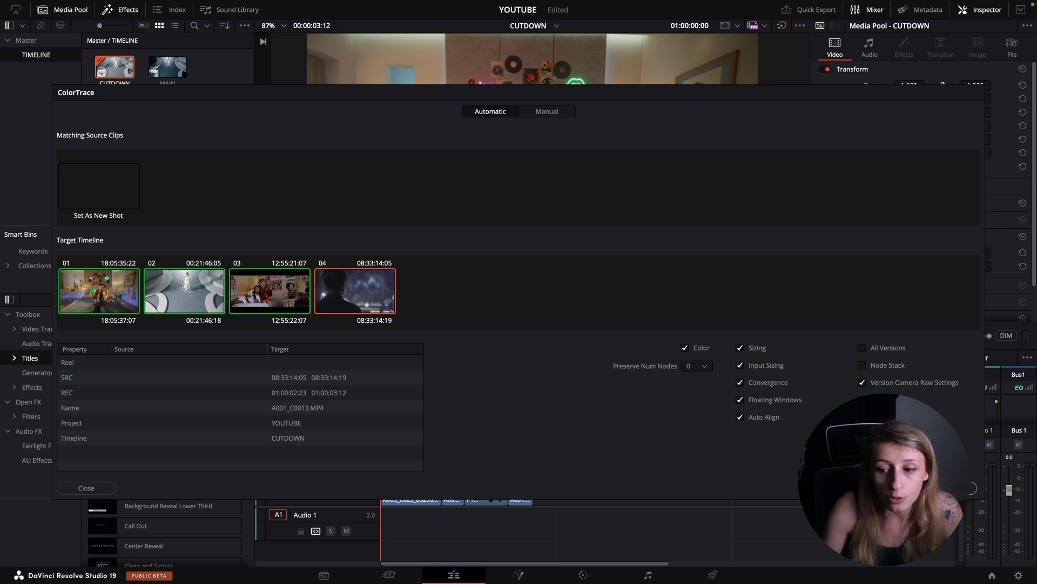
key("Escape")
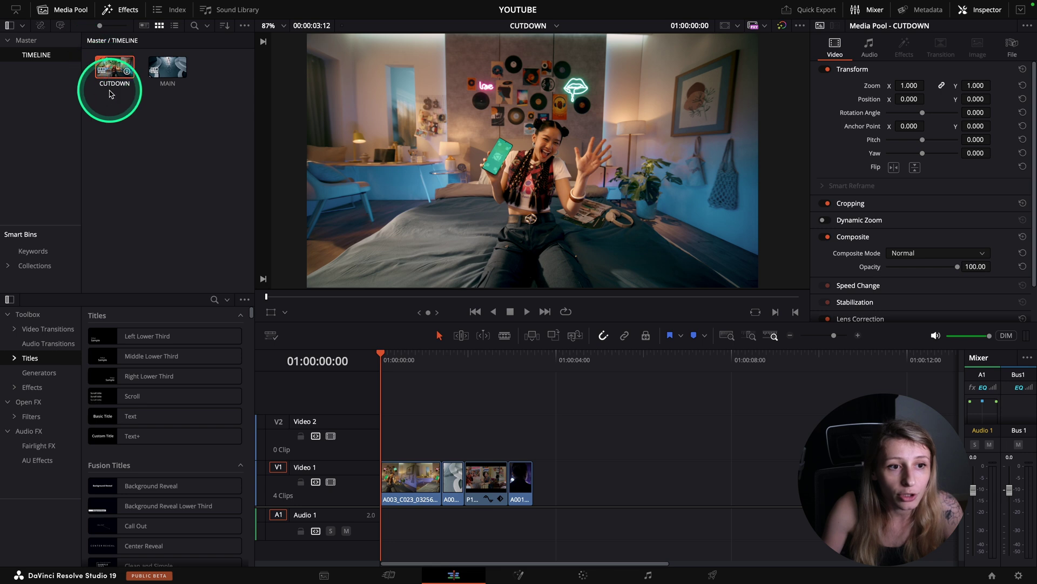
Review the CUTDOWN timeline up to its last clip, and open that clip on the Color page with the Gallery shown
left_click_drag(405, 362, 508, 382)
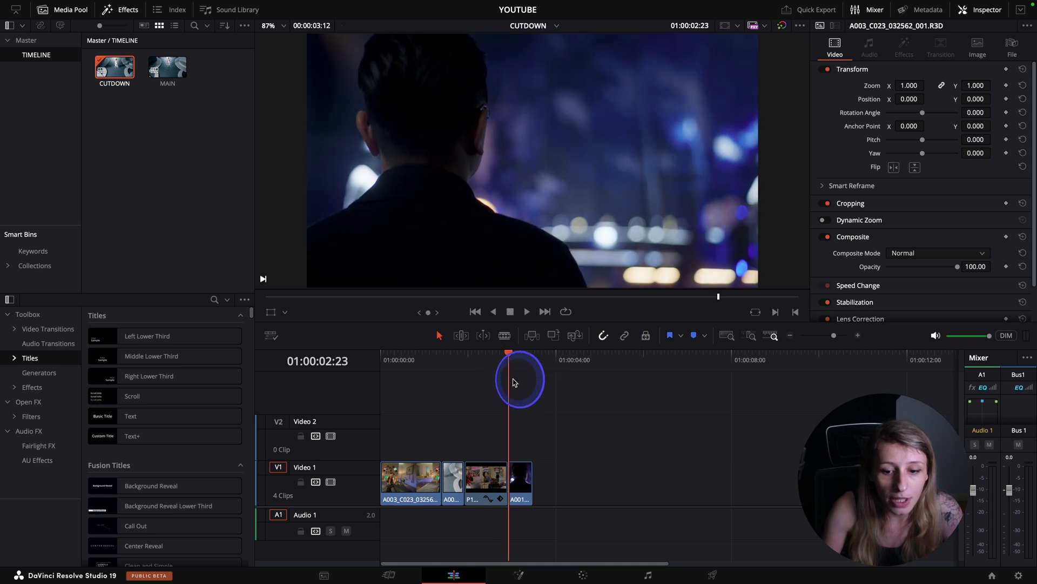
left_click(583, 575)
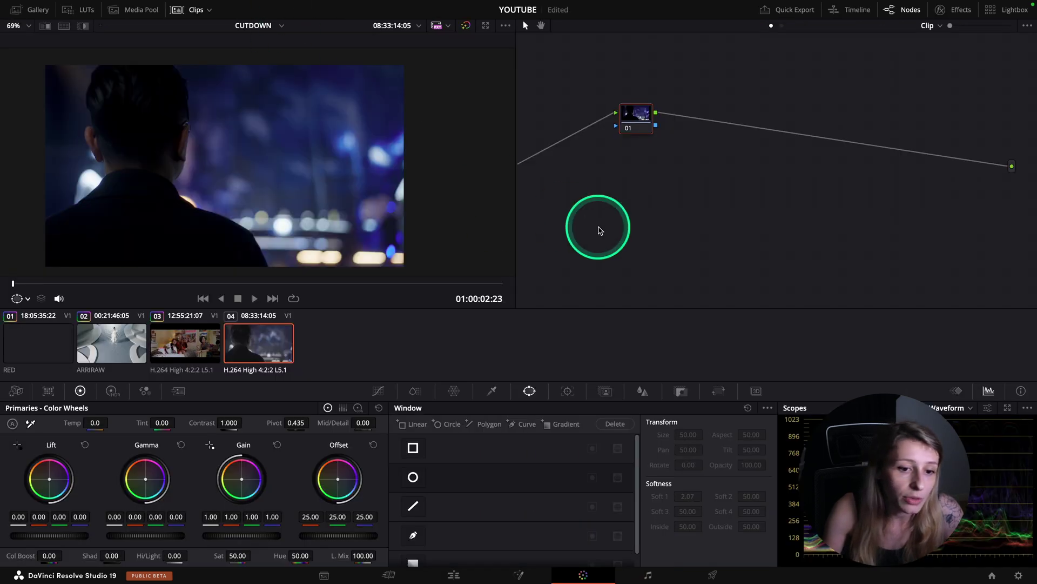
left_click(30, 10)
Grab a still of graded clip 03 in the MAIN timeline
left_click(378, 25)
left_click(394, 53)
left_click(185, 346)
right_click(298, 145)
left_click(320, 142)
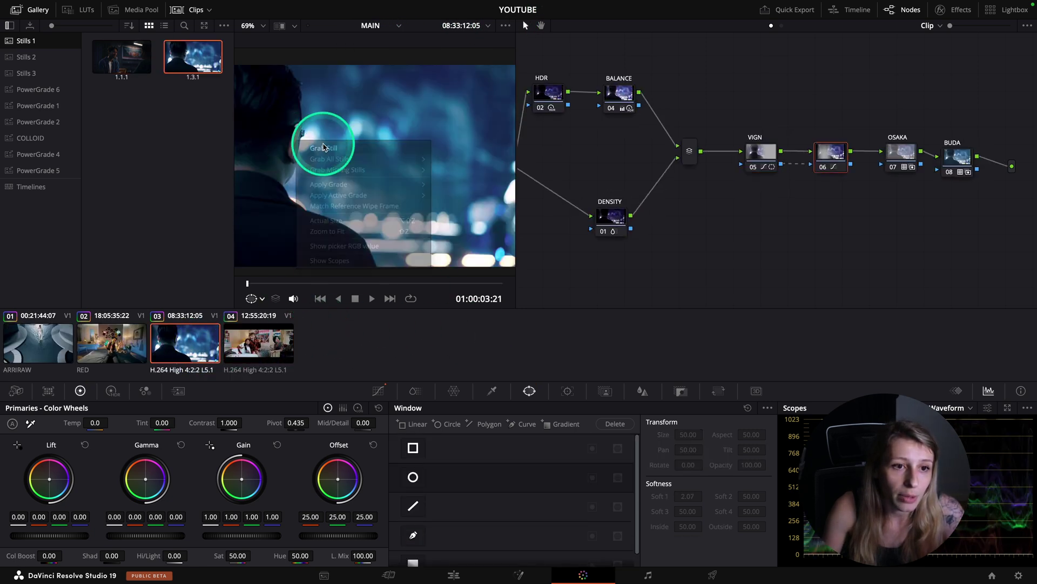
Return to the CUTDOWN timeline and apply the grabbed still's grade to the node graph of its last clip
left_click(379, 26)
left_click(378, 41)
left_click_drag(193, 59, 635, 123)
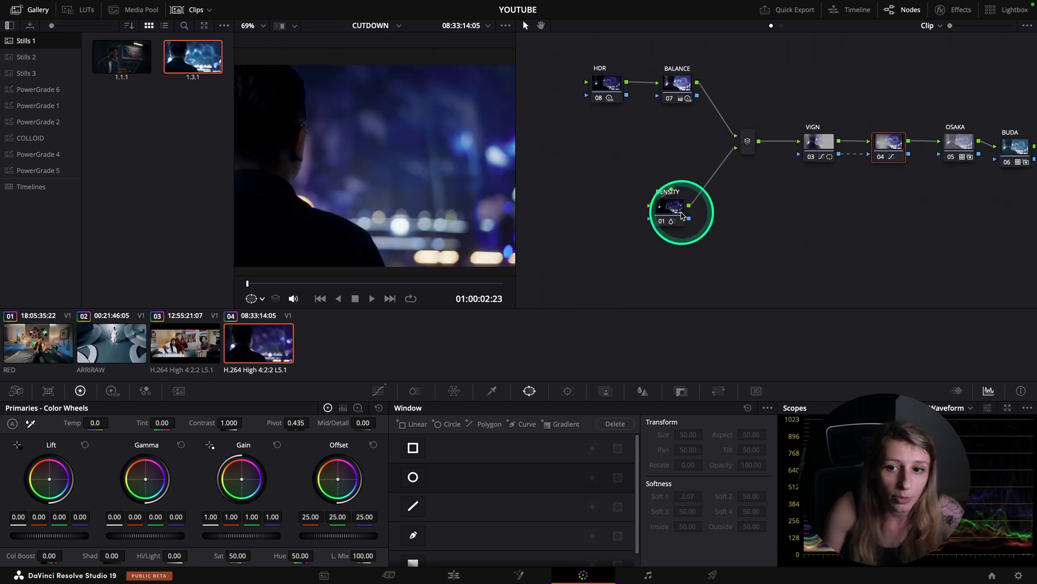
Connect the image source to the copied DENSITY and HDR nodes, and view the last clip on the Edit page
left_click_drag(681, 216, 707, 218)
left_click_drag(588, 82, 673, 192)
left_click(454, 575)
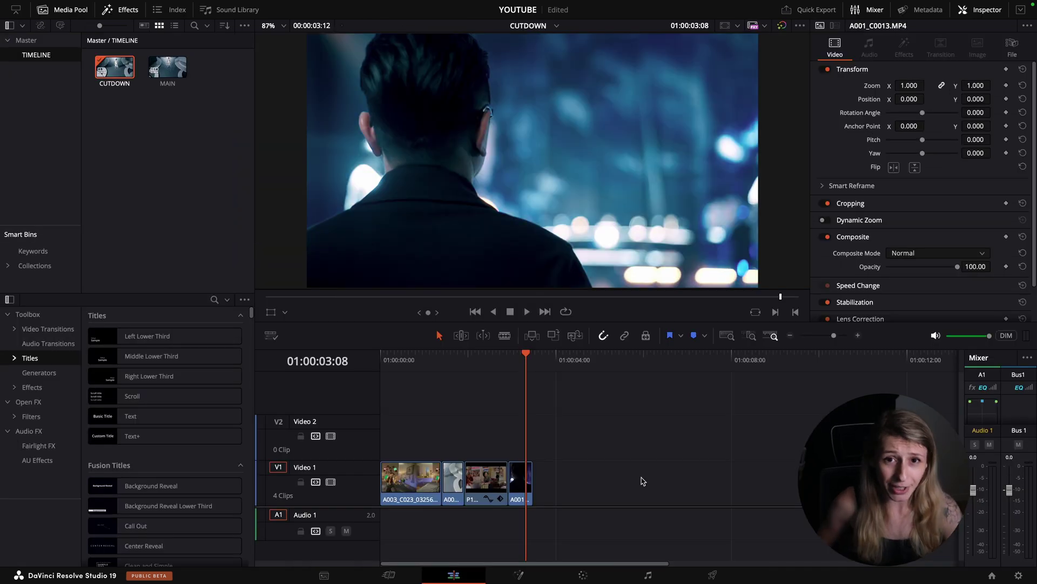